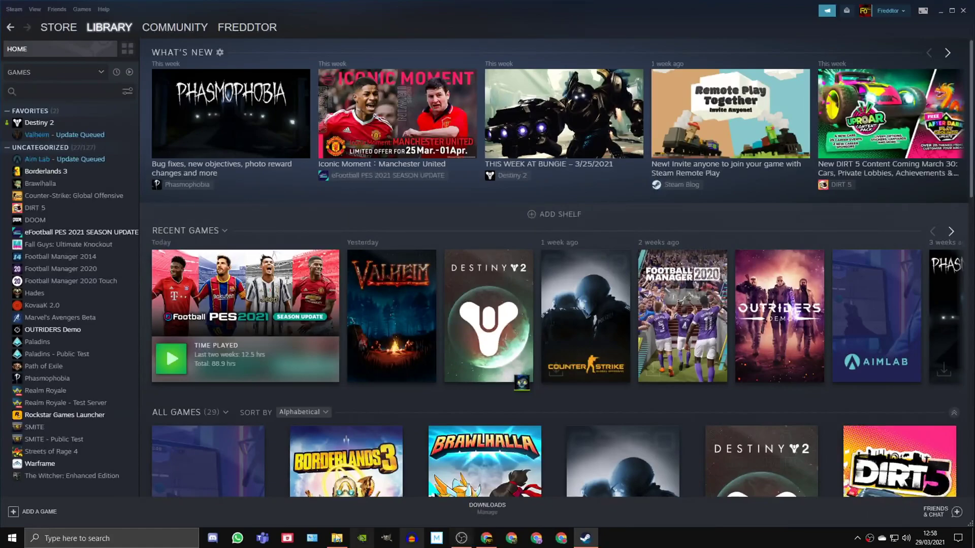
# Step: Open Steam's Settings and check the In-Game page, where the in-game overlay is disabled
pyautogui.click(13, 9)
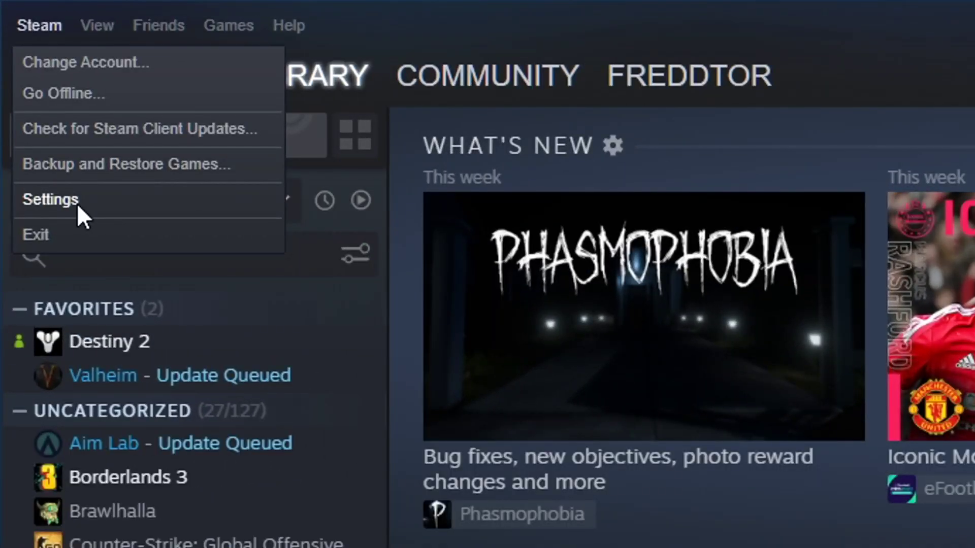
pyautogui.click(77, 203)
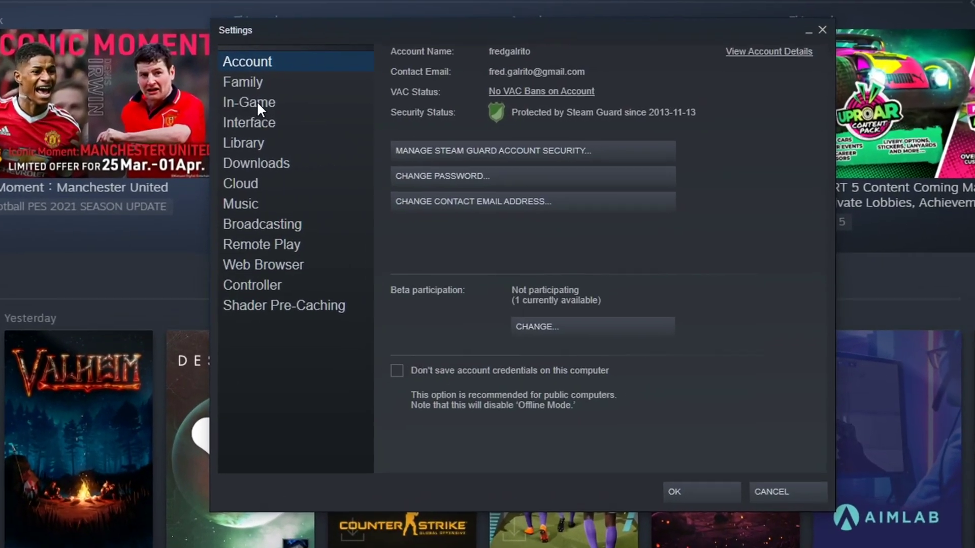
pyautogui.click(353, 106)
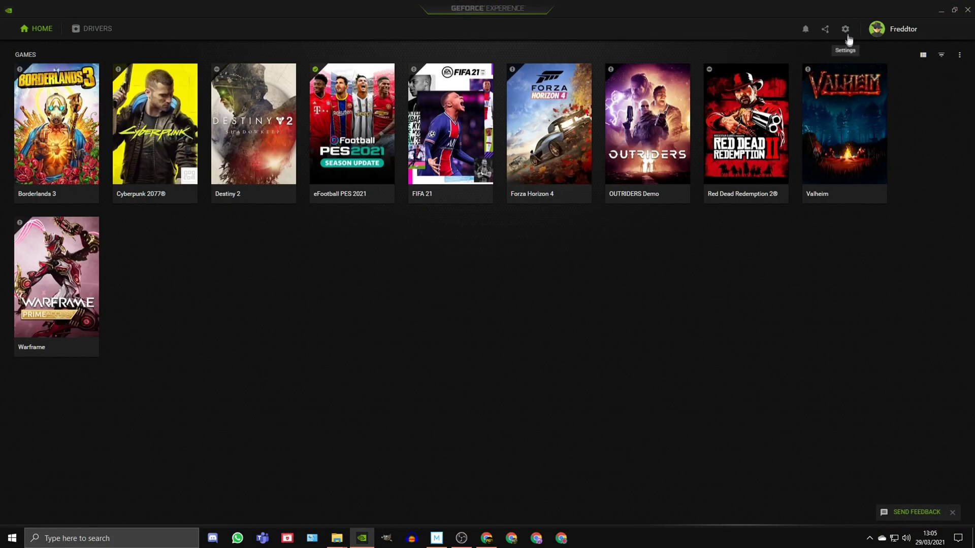
# Step: Check GeForce Experience's General settings, then bring up the Windows search panel
pyautogui.click(847, 30)
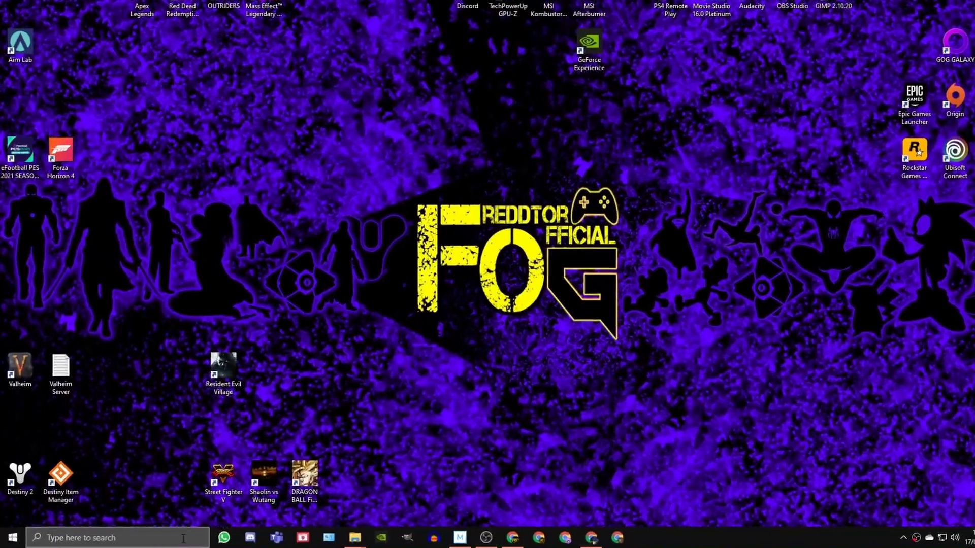
pyautogui.click(196, 537)
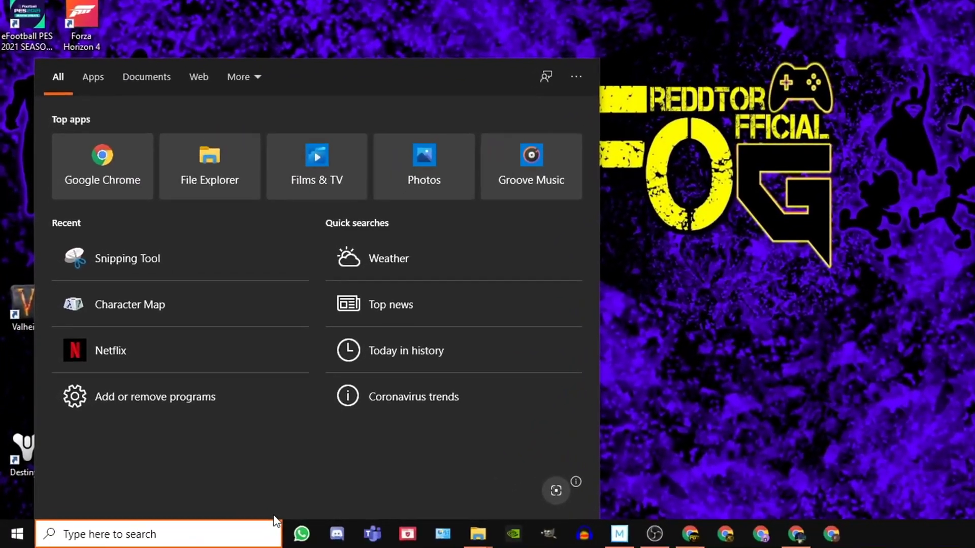
# Step: Search 'game mo' for Game Mode settings, then confirm Xbox Game Bar and background recording are off
pyautogui.write('game mo')
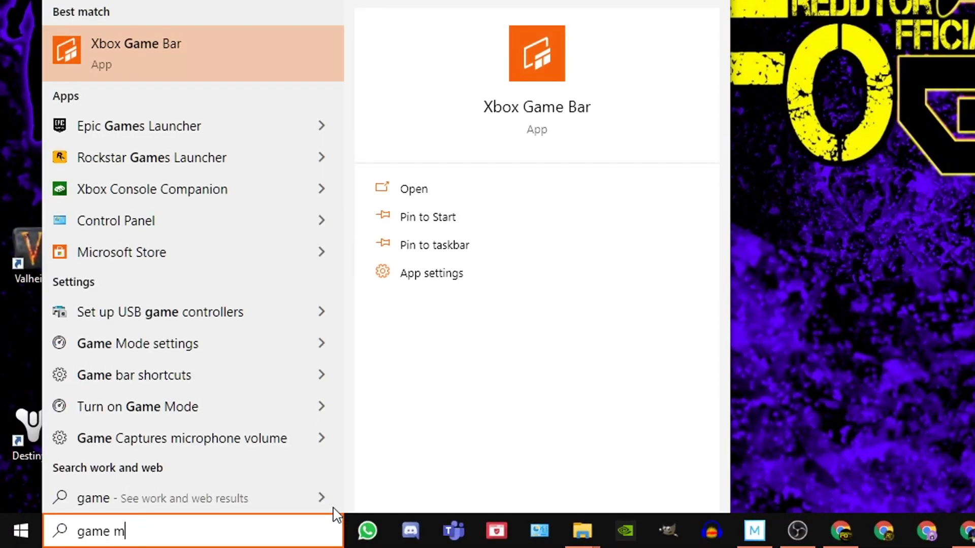
pyautogui.click(547, 90)
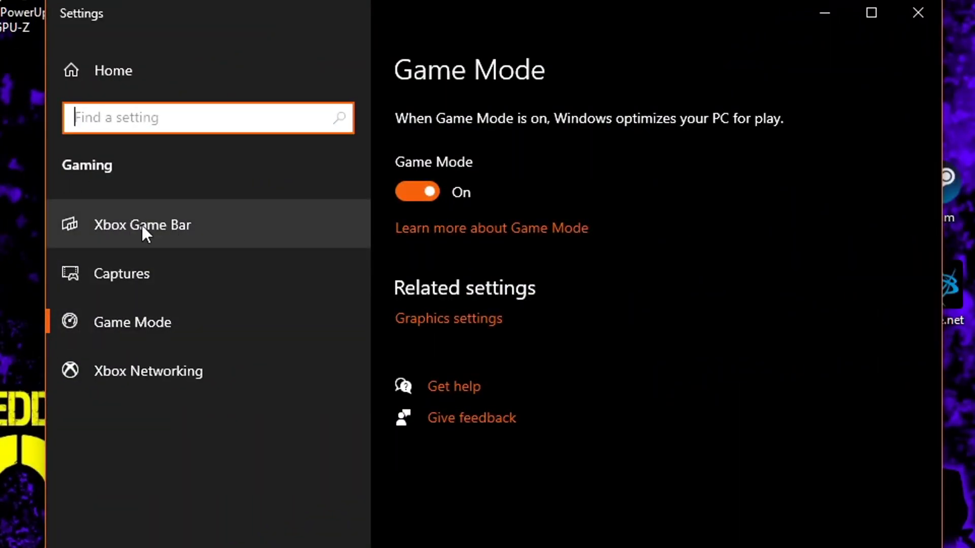
pyautogui.click(150, 224)
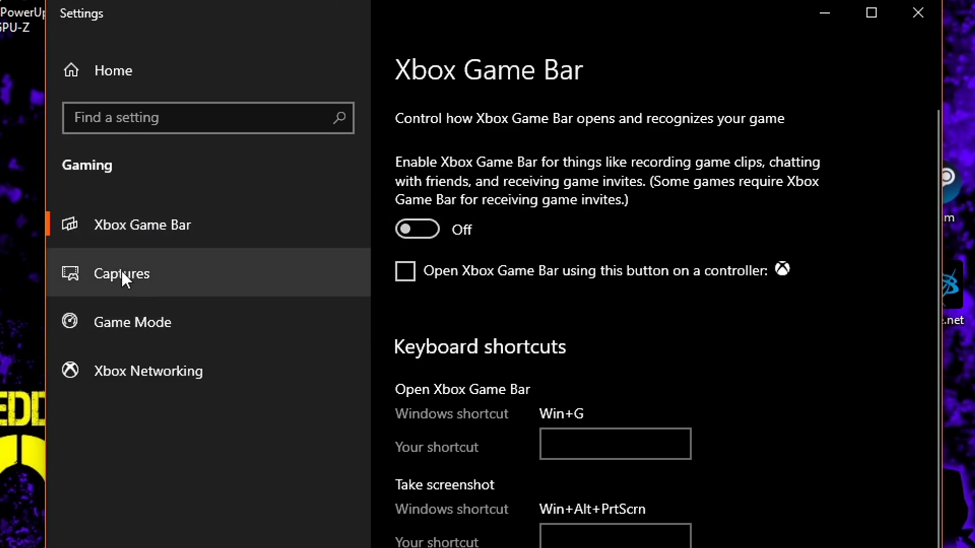
pyautogui.click(249, 278)
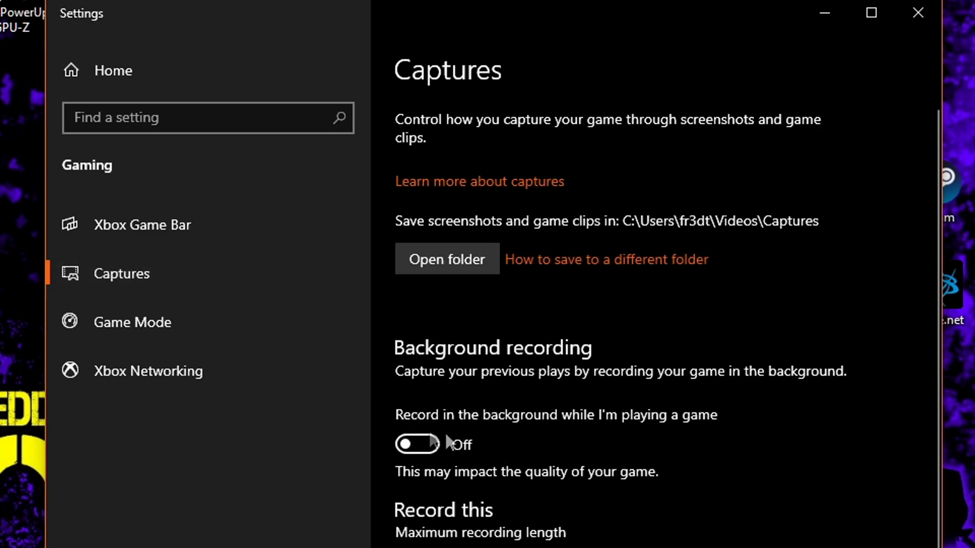
pyautogui.scroll(-8, 447, 437)
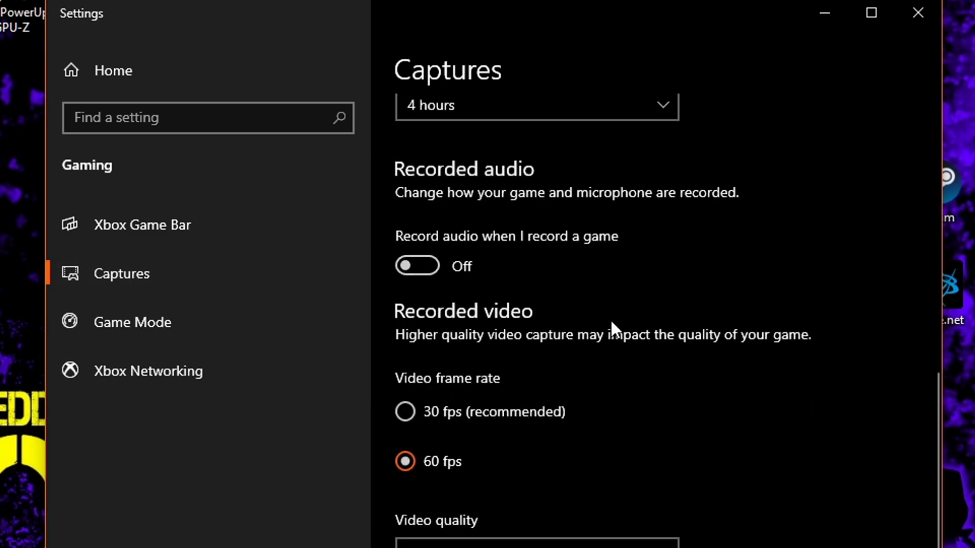
pyautogui.scroll(8, 584, 345)
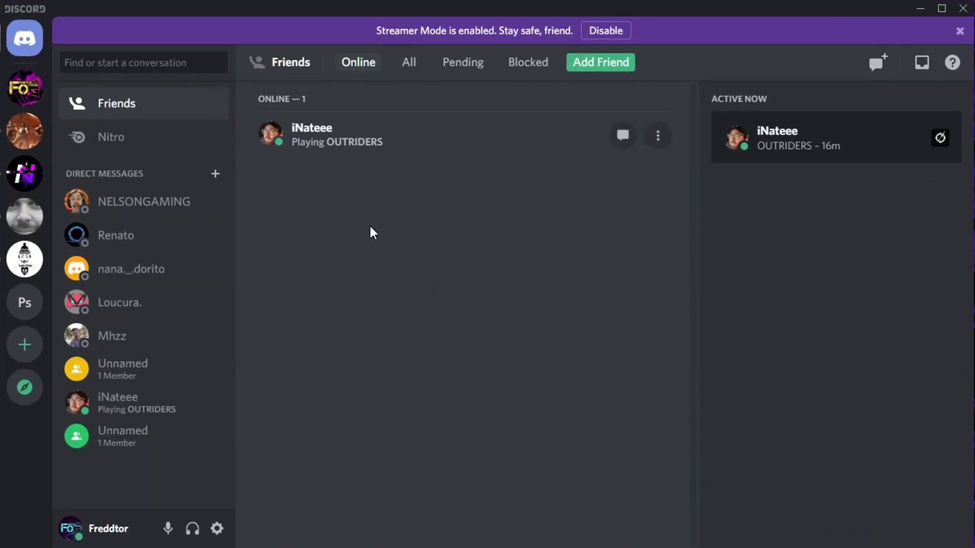
# Step: In Discord's user settings, turn off the in-game overlay on the Overlay page, then check Advanced
pyautogui.click(217, 529)
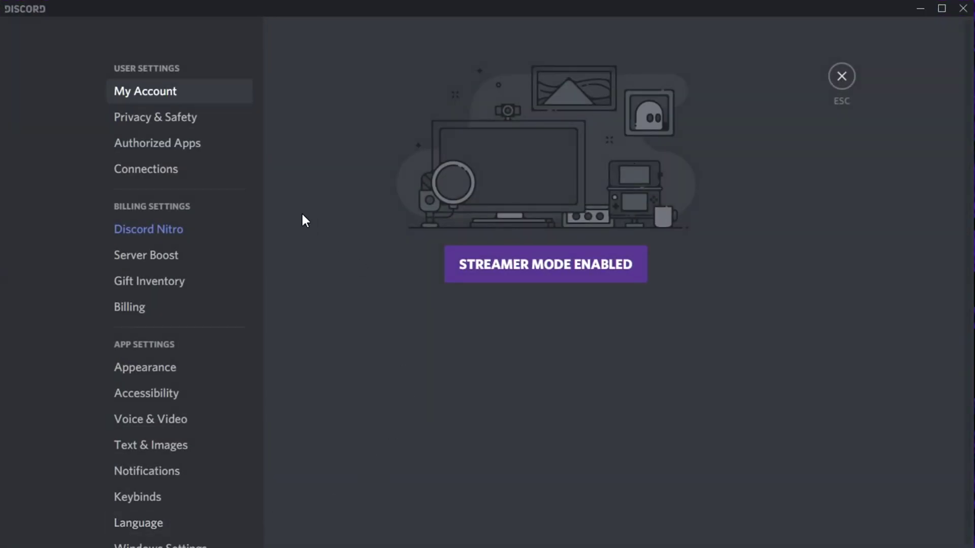
pyautogui.scroll(-8, 229, 356)
pyautogui.click(161, 296)
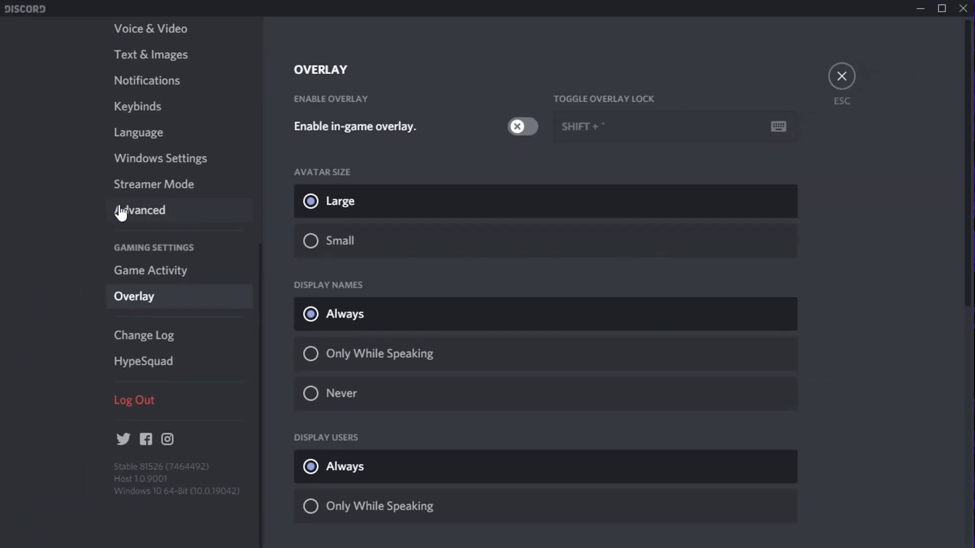
pyautogui.click(198, 215)
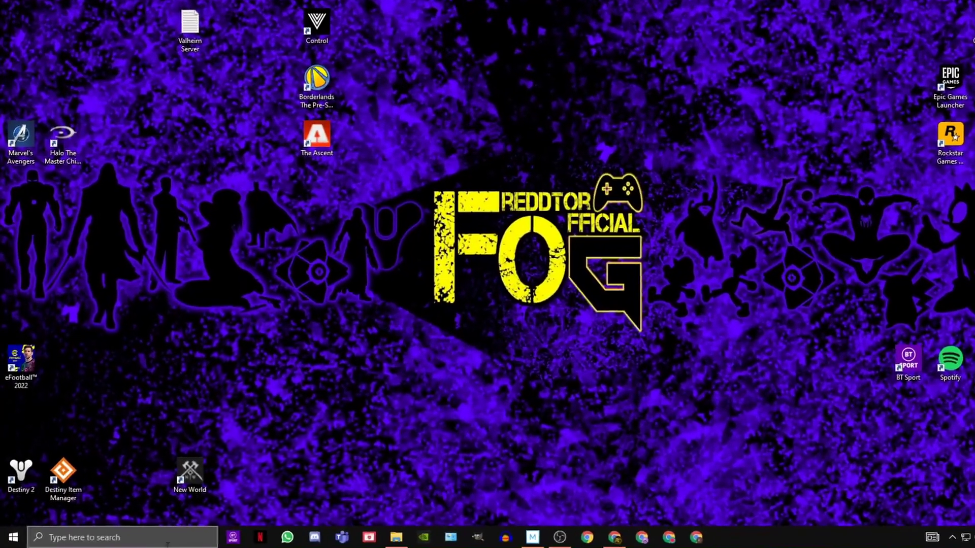
# Step: Search 'GAME M' to reach the Game Mode page and keep Game Mode switched on
pyautogui.click(167, 543)
pyautogui.write('GA')
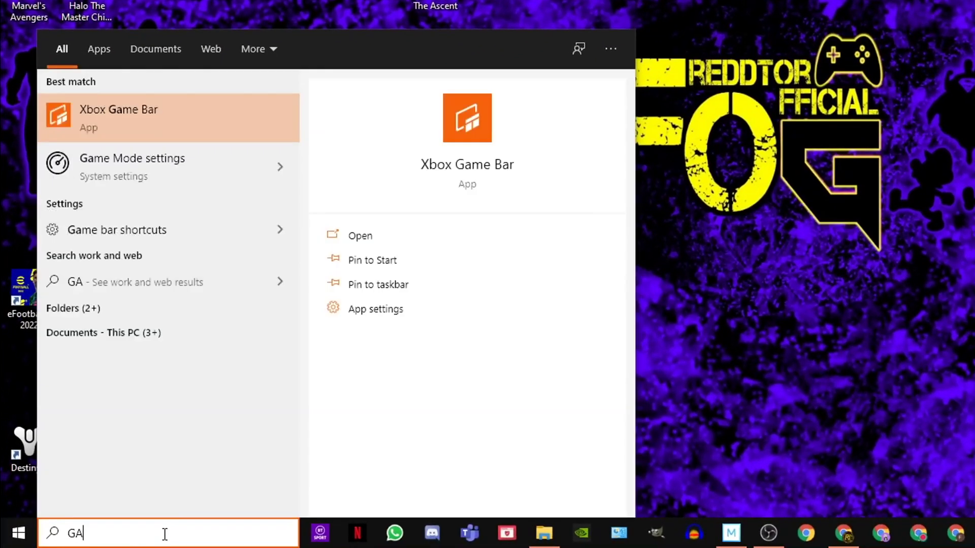
pyautogui.write('ME M')
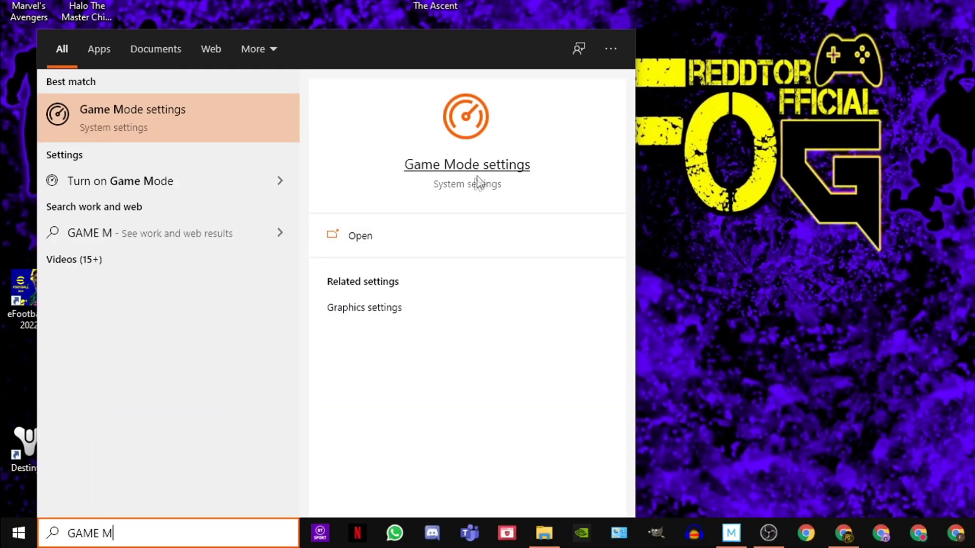
pyautogui.click(480, 163)
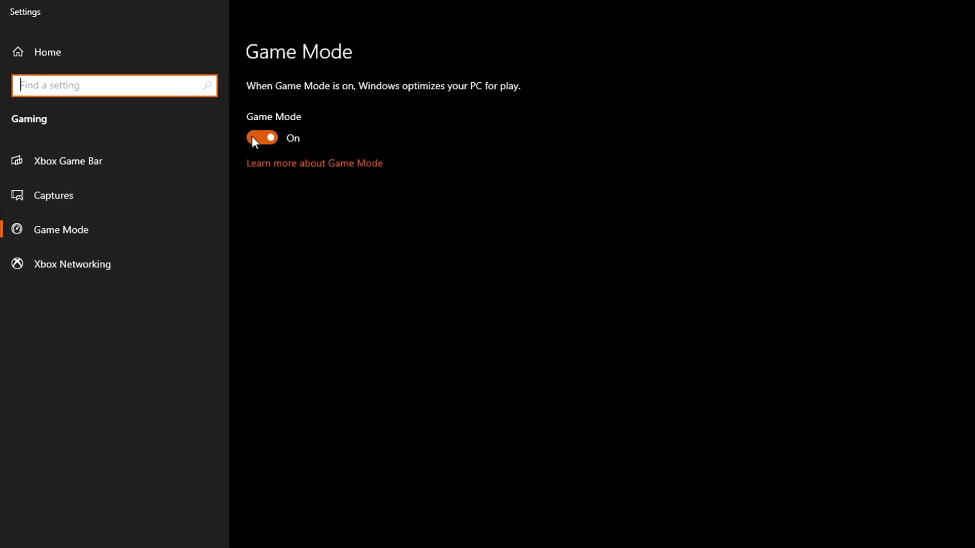
pyautogui.click(254, 140)
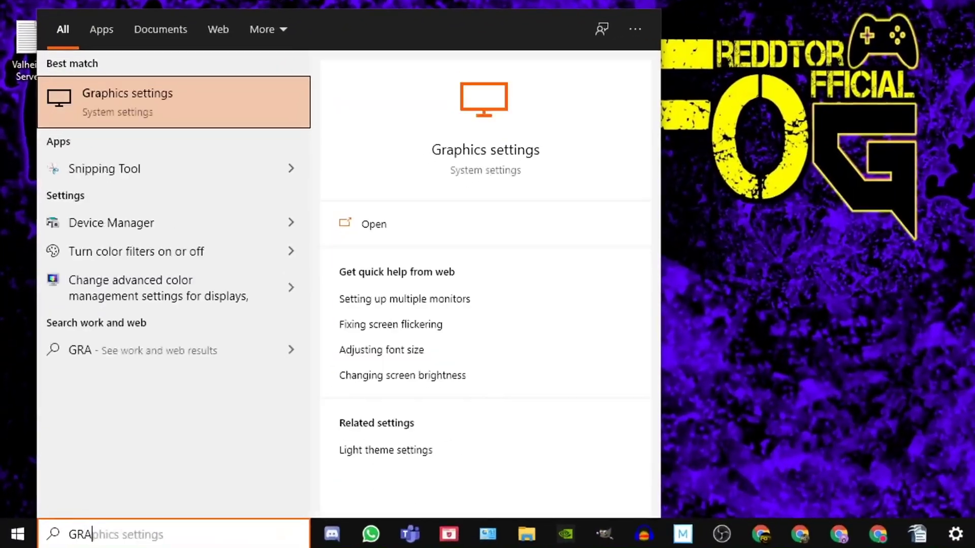
# Step: Search 'GRAPHICS S' and open the Graphics settings page to review the high-performance games
pyautogui.write('PHICS S')
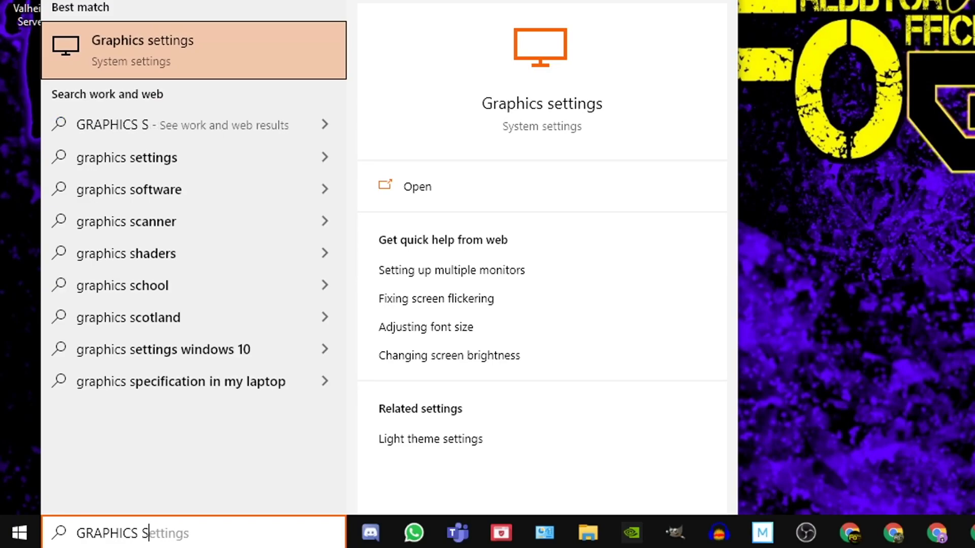
pyautogui.click(549, 114)
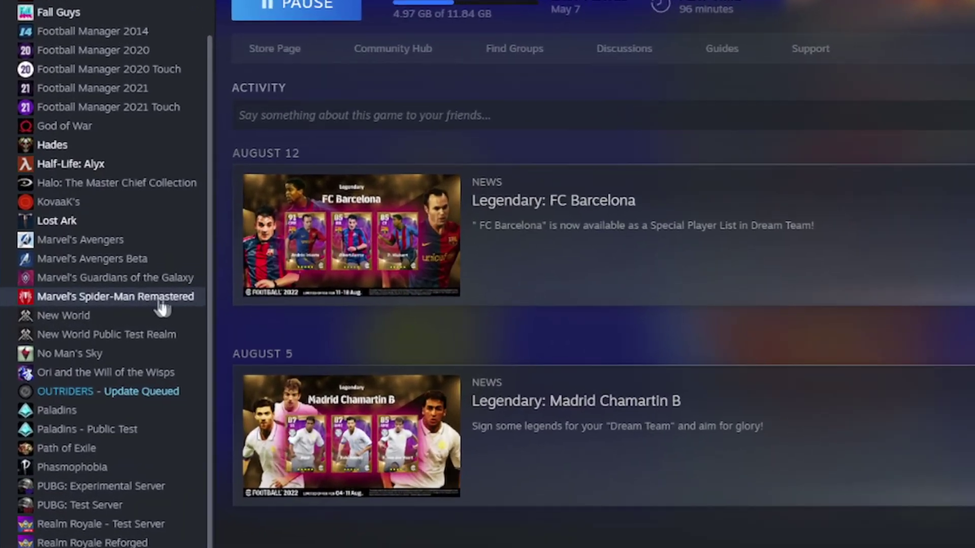
# Step: Open Marvel's Spider-Man Remastered's install folder through Steam Properties > Local Files > Browse
pyautogui.rightClick(57, 305)
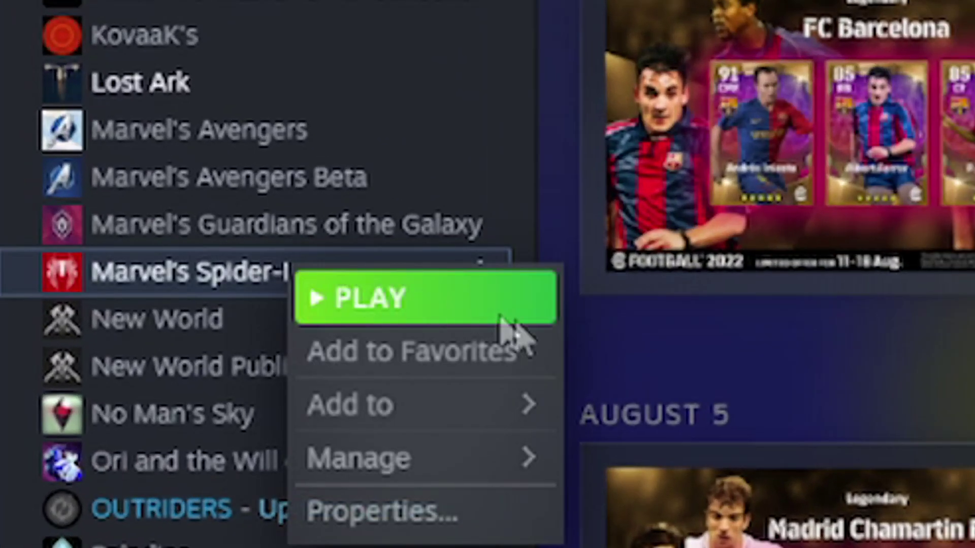
pyautogui.click(379, 514)
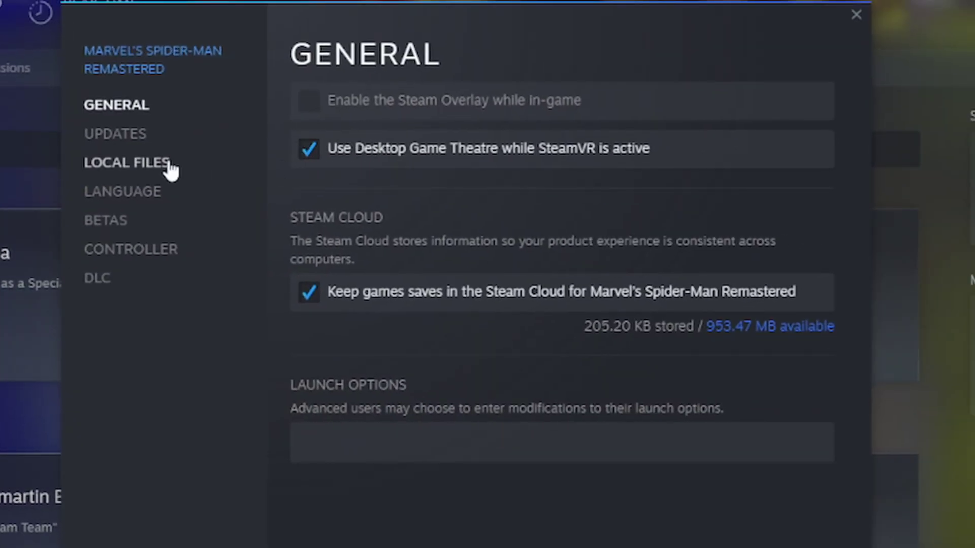
pyautogui.click(170, 168)
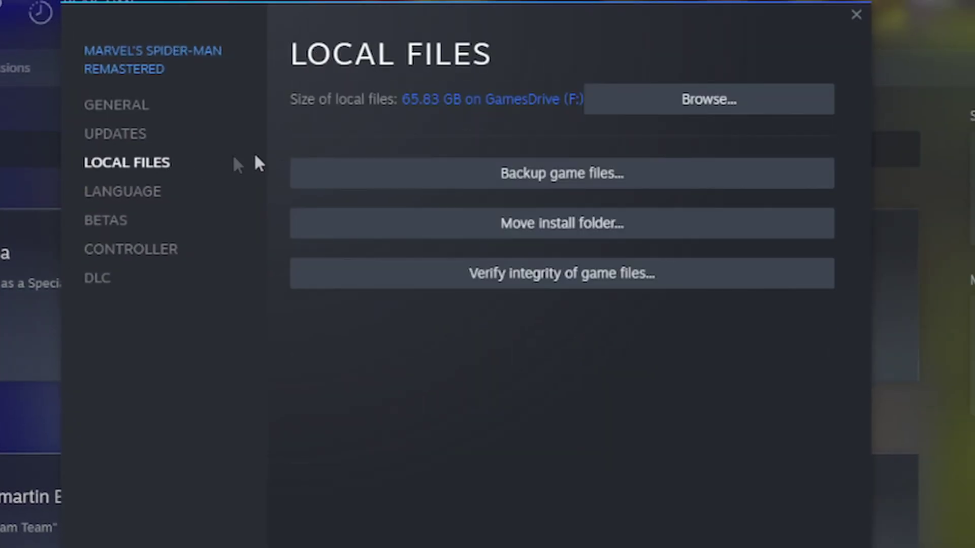
pyautogui.click(674, 100)
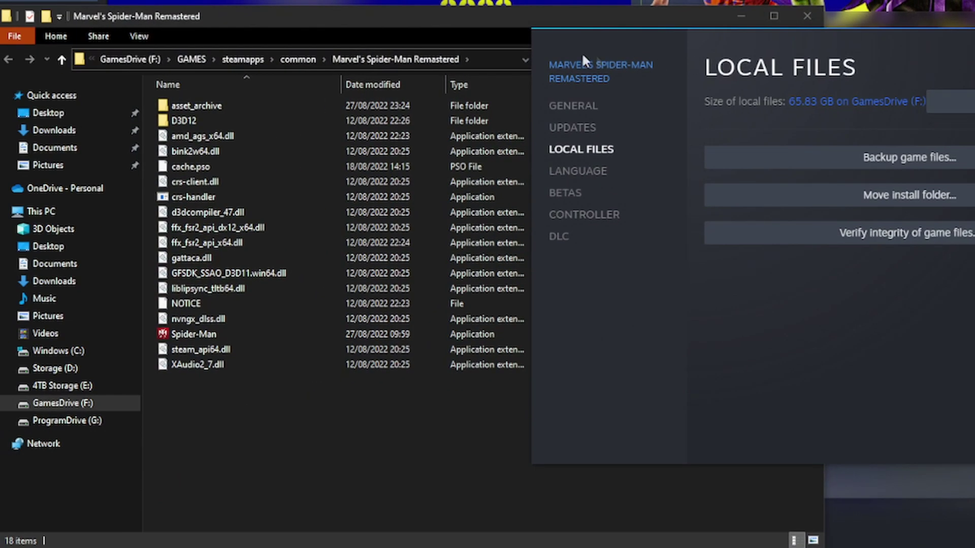
pyautogui.click(462, 21)
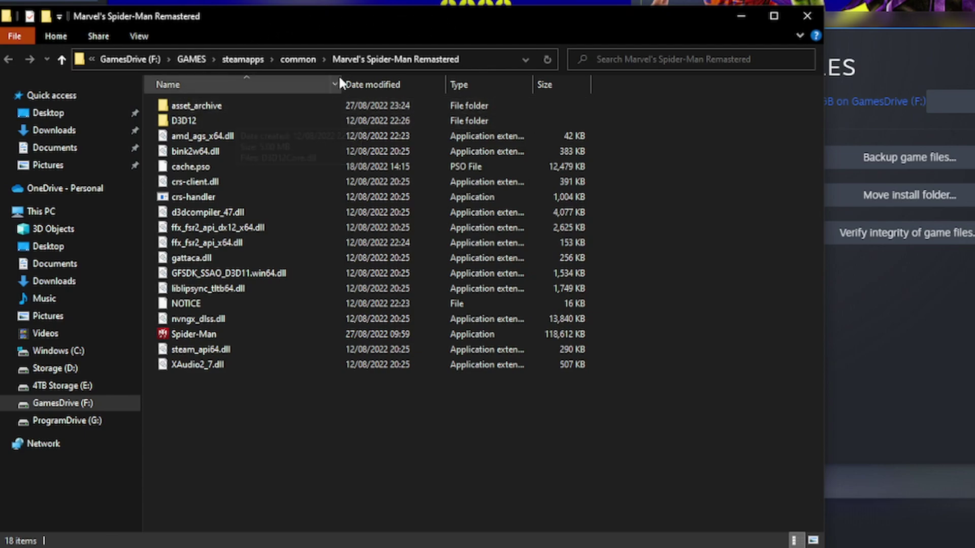
# Step: Copy the install folder path from Explorer's address bar and close Explorer
pyautogui.click(420, 59)
pyautogui.rightClick(376, 59)
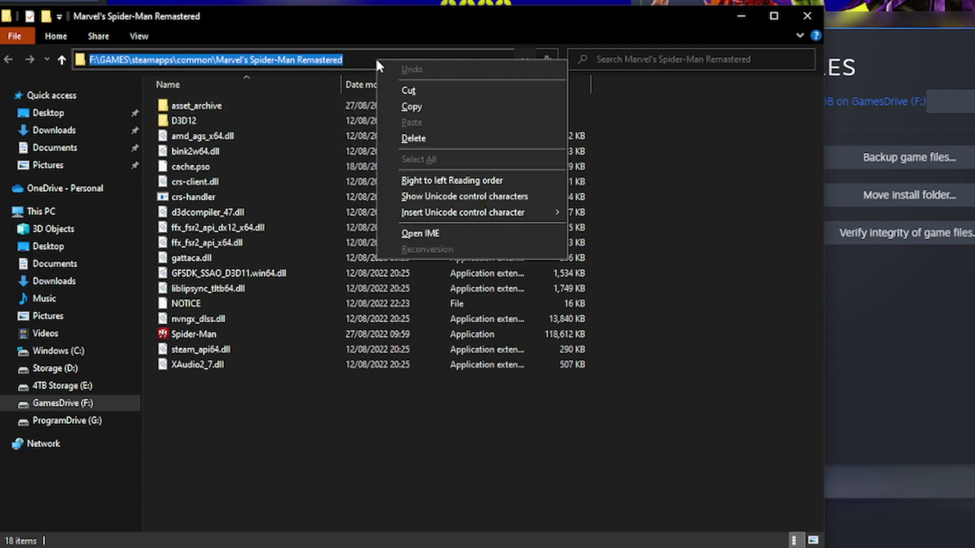
pyautogui.click(410, 106)
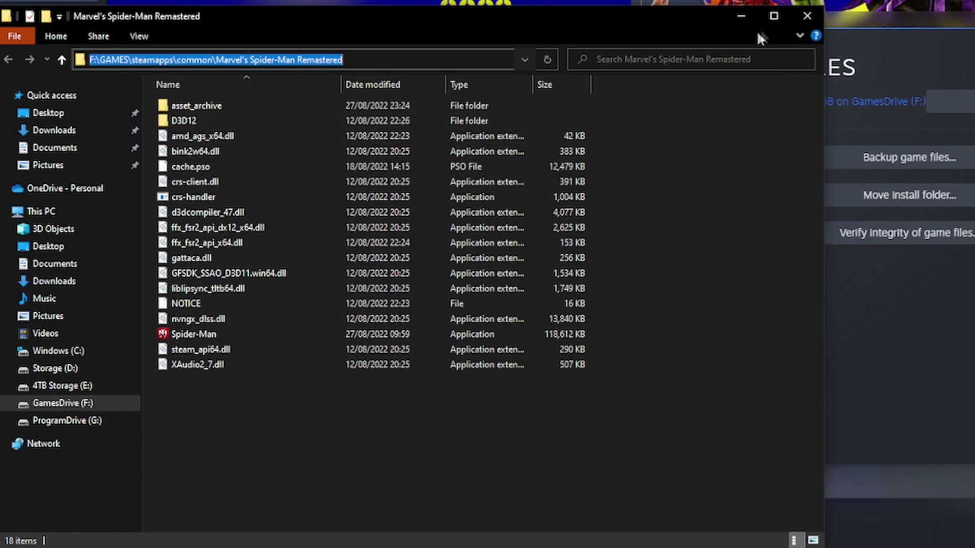
pyautogui.click(808, 17)
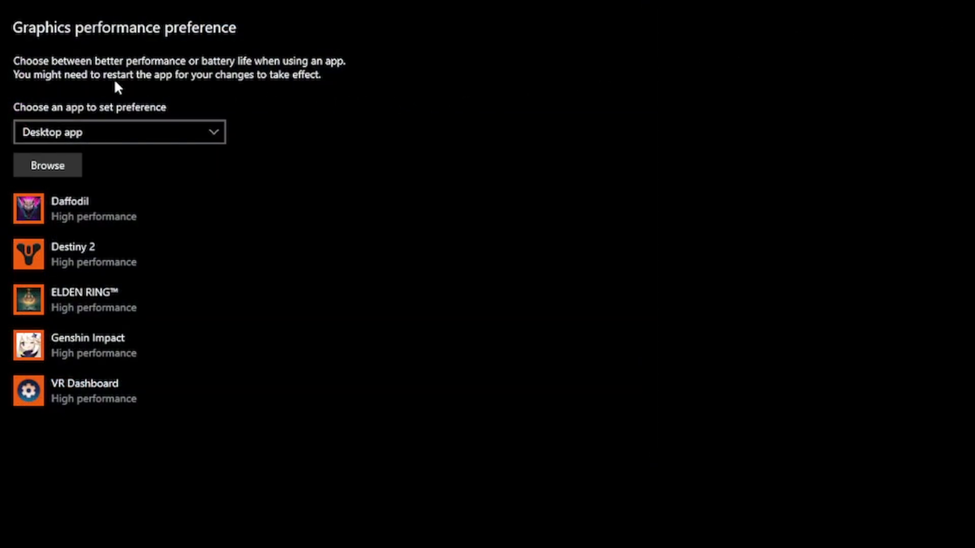
# Step: Browse for a program, pasting the Spider-Man Remastered folder path to jump there
pyautogui.scroll(2, 105, 94)
pyautogui.click(47, 235)
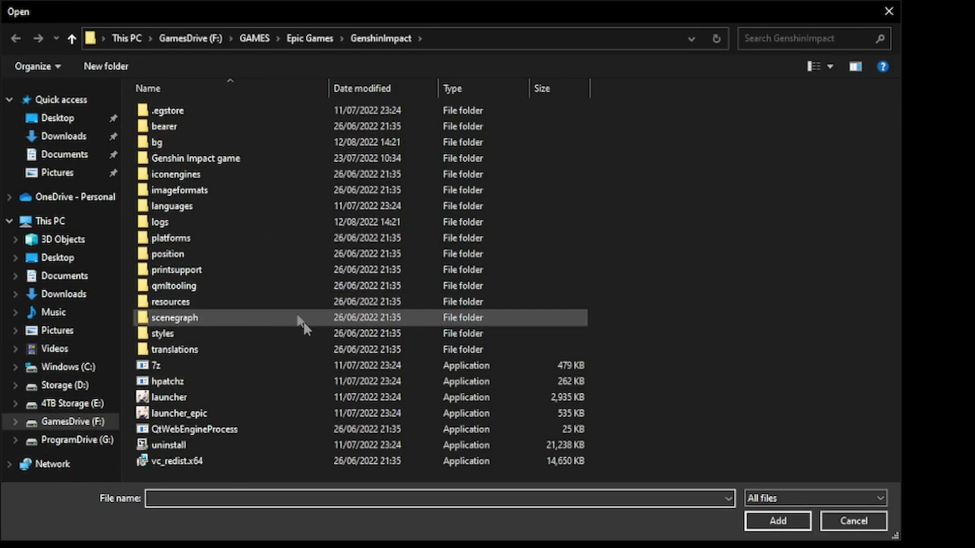
pyautogui.click(453, 37)
pyautogui.rightClick(453, 37)
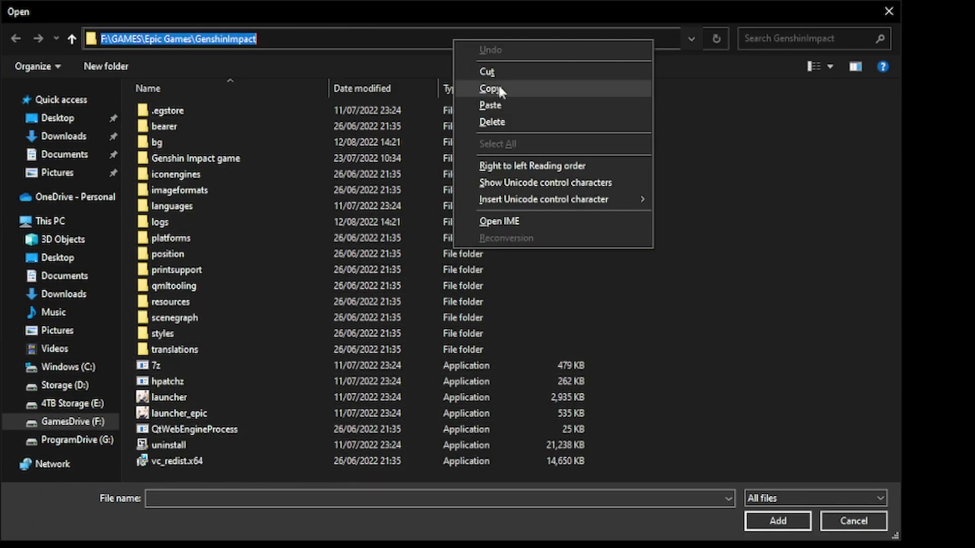
pyautogui.click(495, 105)
pyautogui.press('Return')
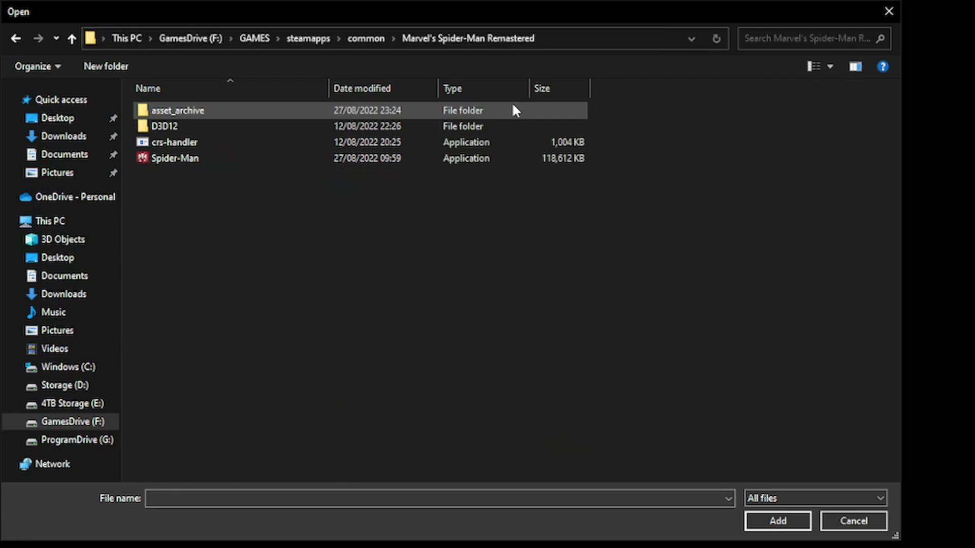
# Step: Add the Spider-Man executable to the graphics list and set it to High performance
pyautogui.click(221, 161)
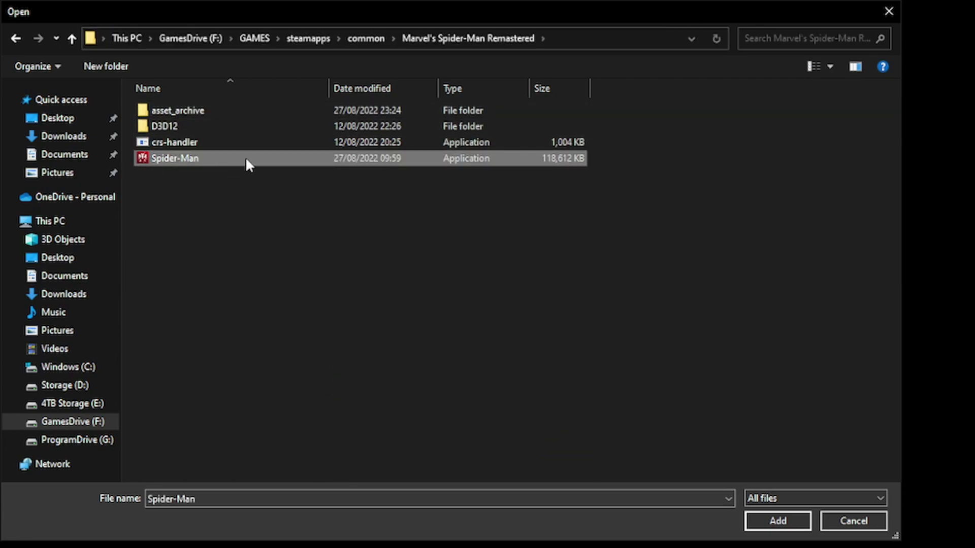
pyautogui.click(778, 521)
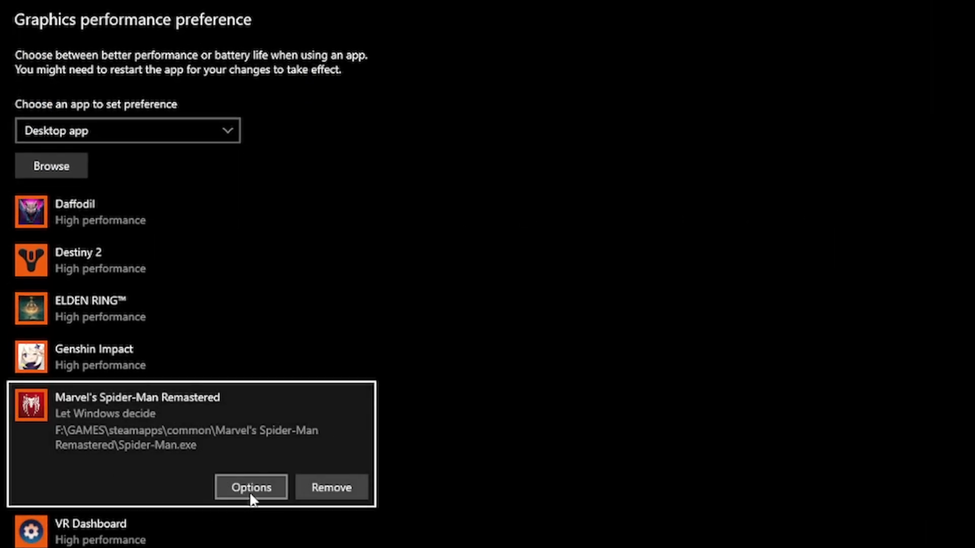
pyautogui.click(250, 492)
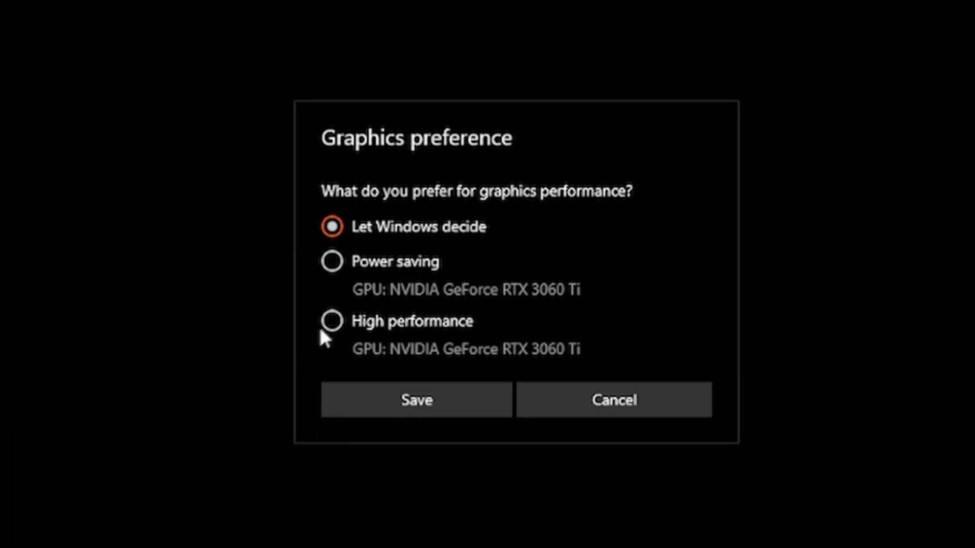
pyautogui.click(333, 322)
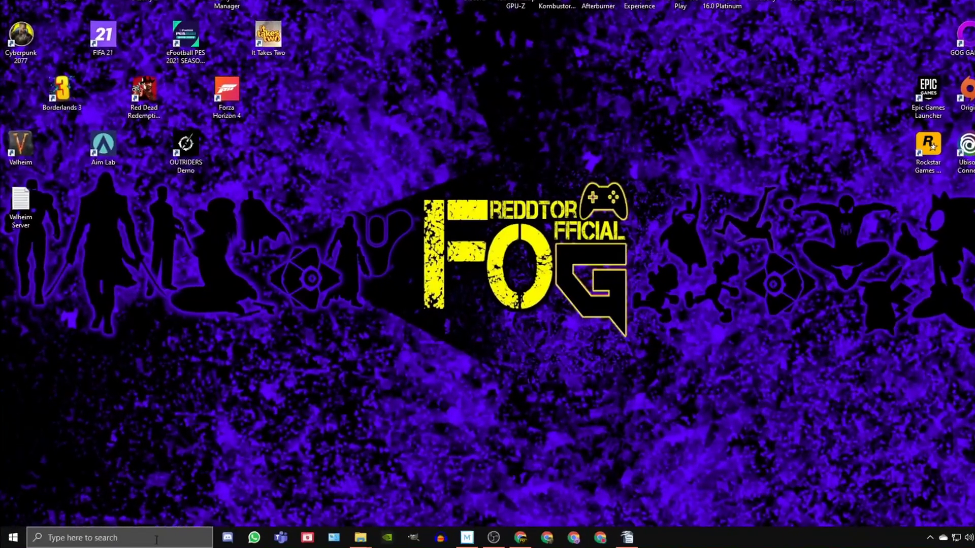
pyautogui.click(149, 539)
pyautogui.write('power plan')
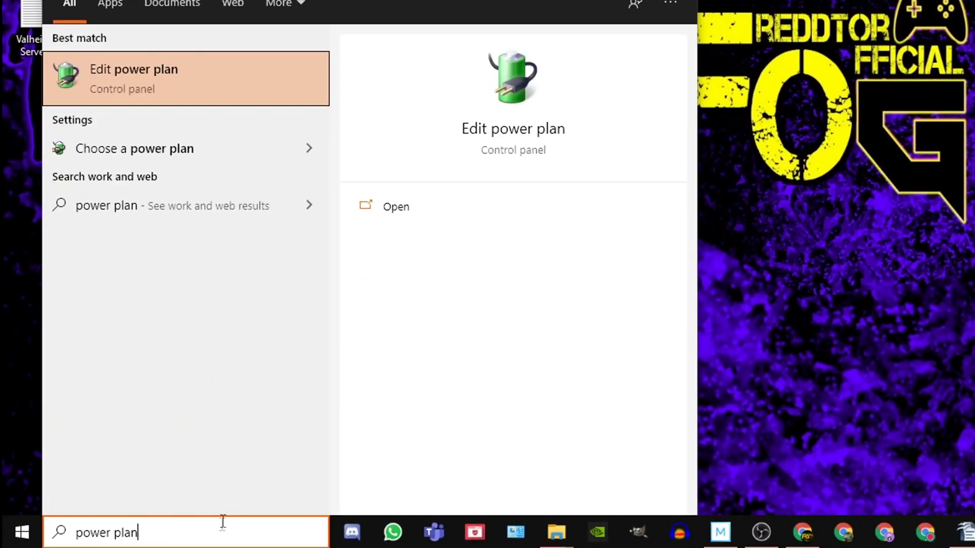
pyautogui.click(505, 130)
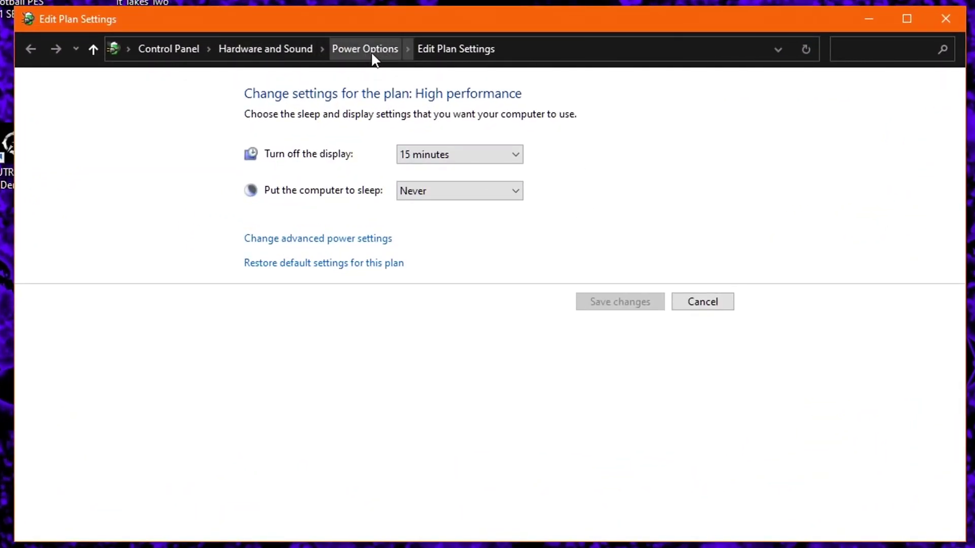
pyautogui.click(370, 51)
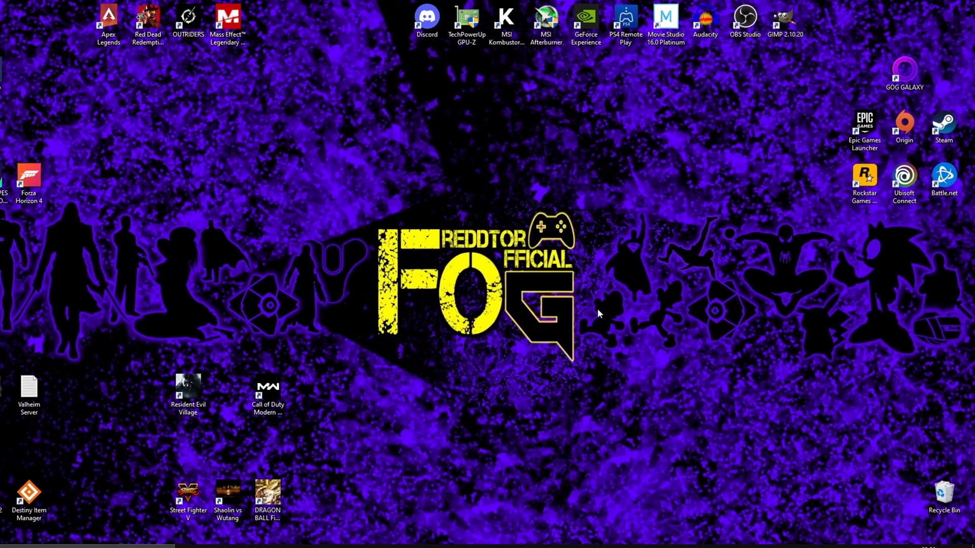
pyautogui.press('super+p')
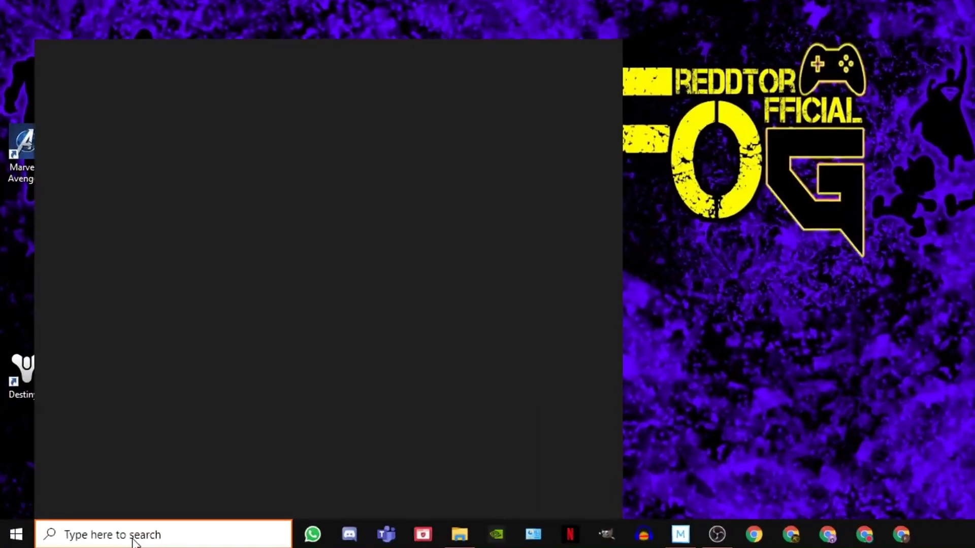
pyautogui.write('settings')
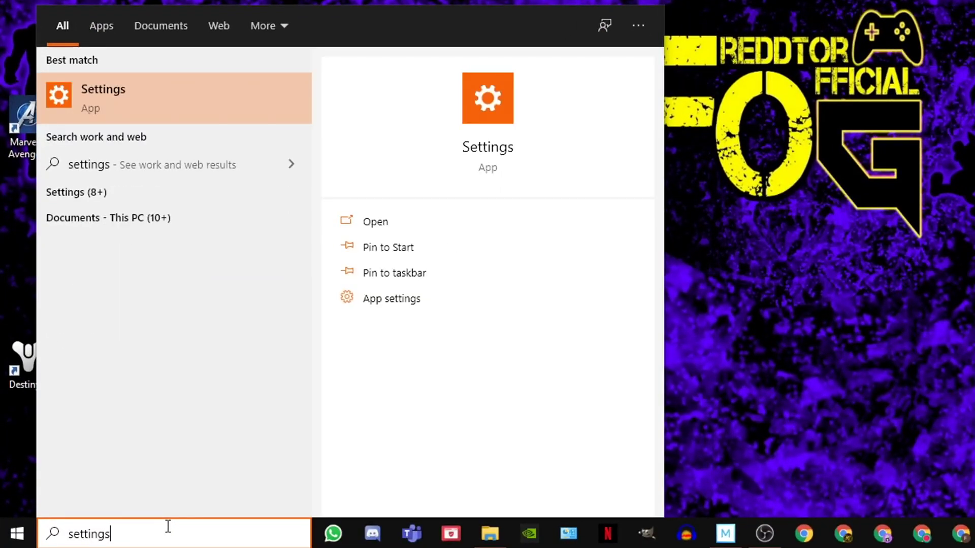
pyautogui.click(480, 142)
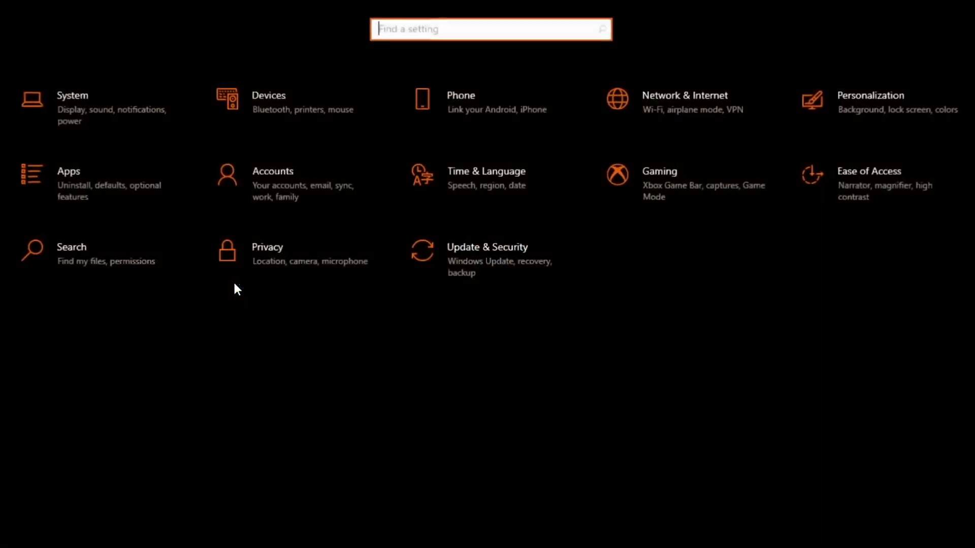
pyautogui.click(268, 249)
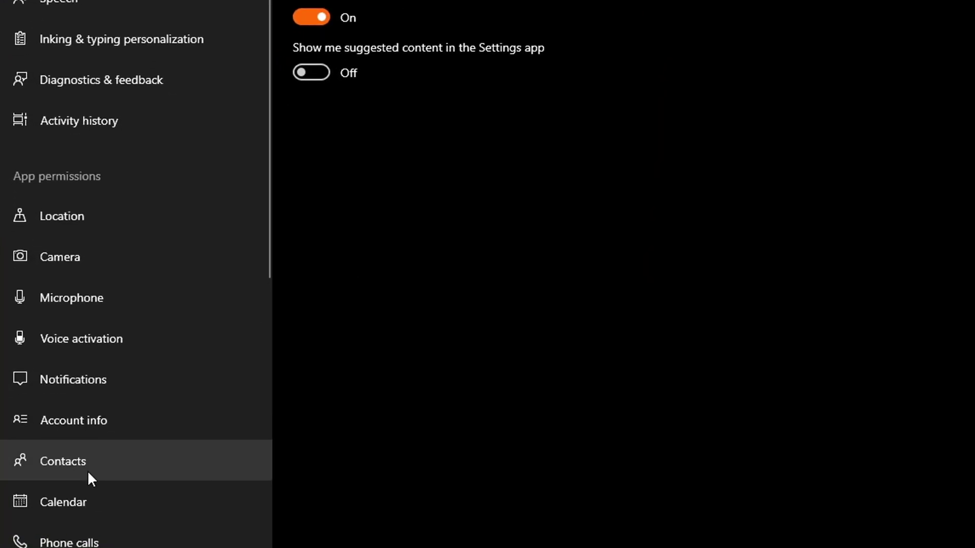
pyautogui.scroll(-5, 89, 503)
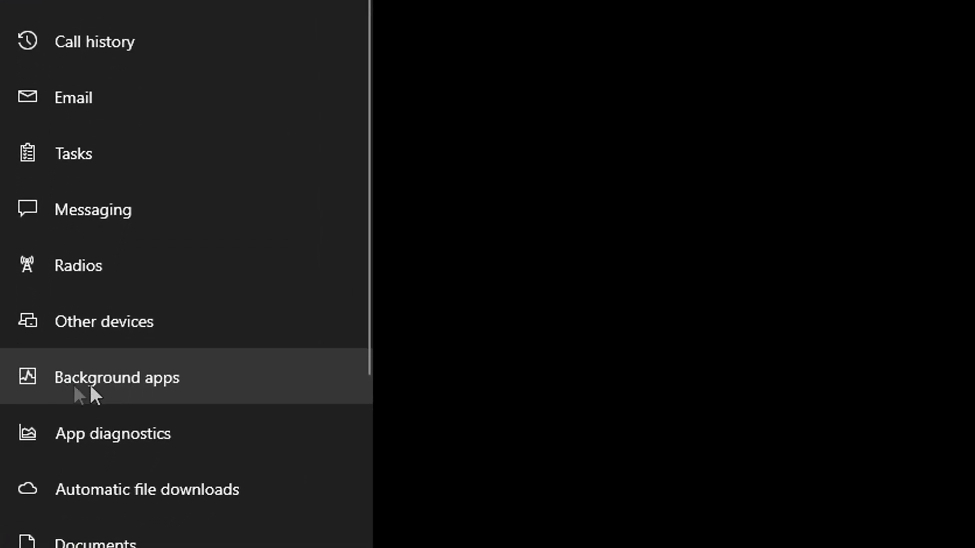
pyautogui.click(157, 376)
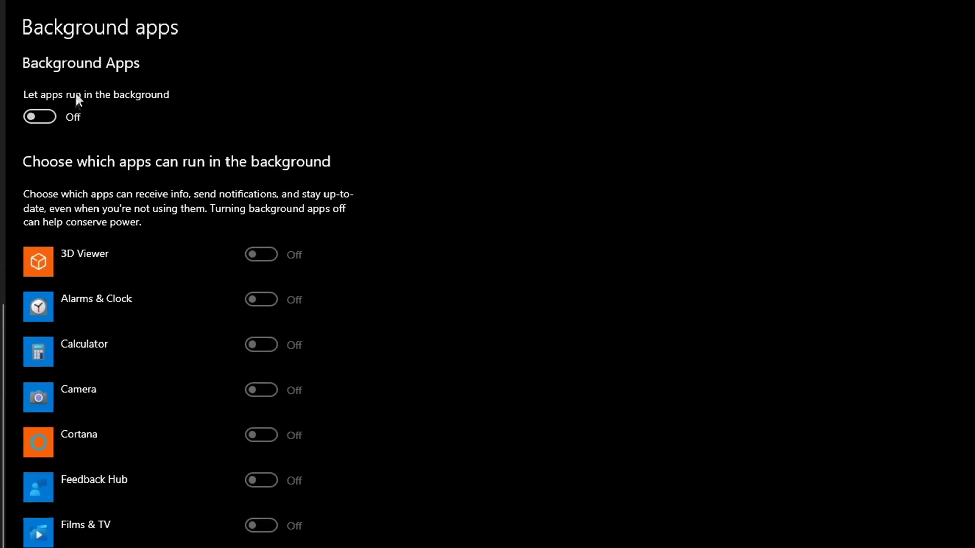
pyautogui.click(61, 163)
pyautogui.click(63, 165)
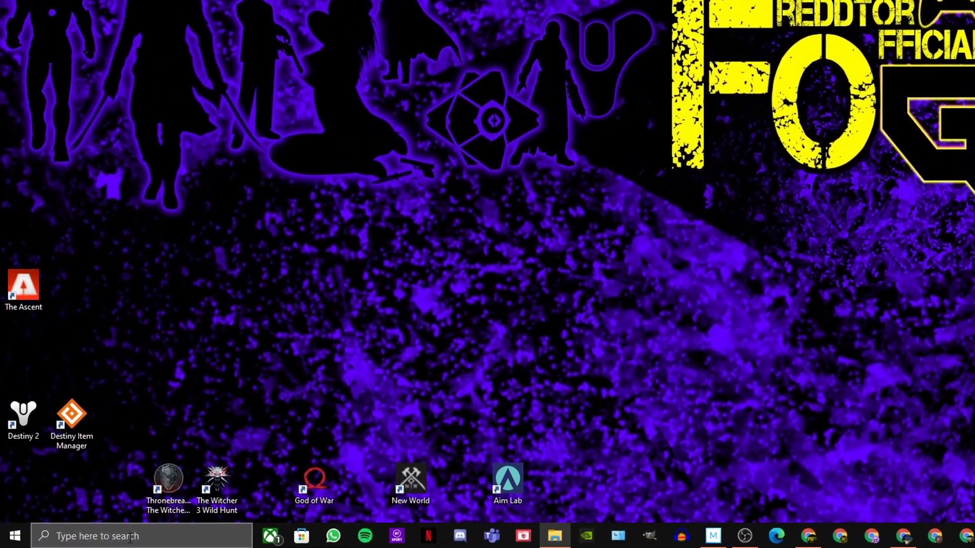
# Step: Launch Registry Editor from the Run dialog
pyautogui.click(130, 537)
pyautogui.write('RUN')
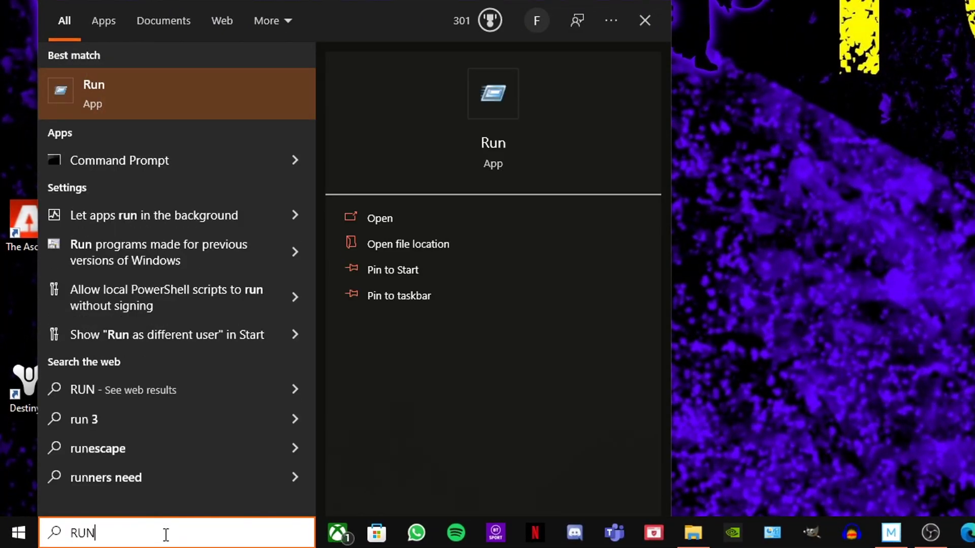
pyautogui.press('Return')
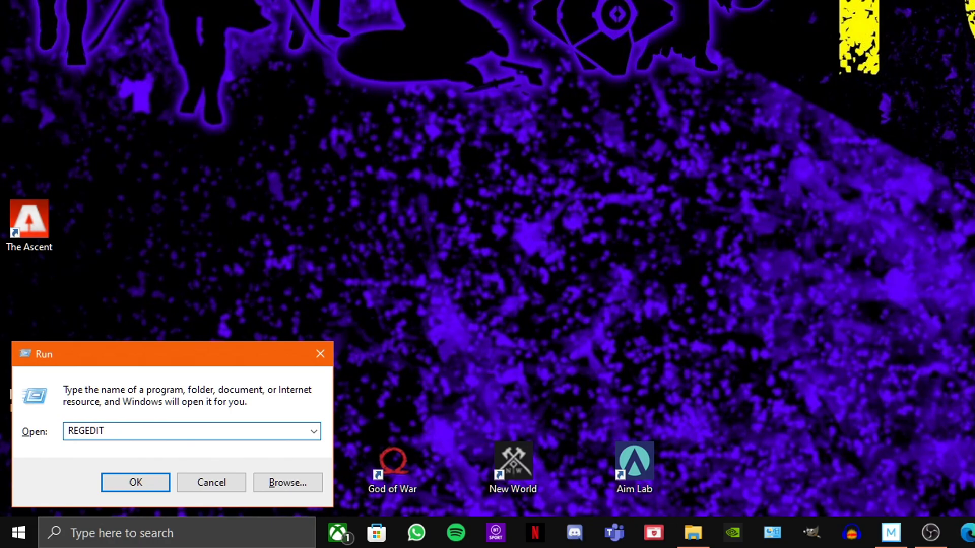
pyautogui.press('Return')
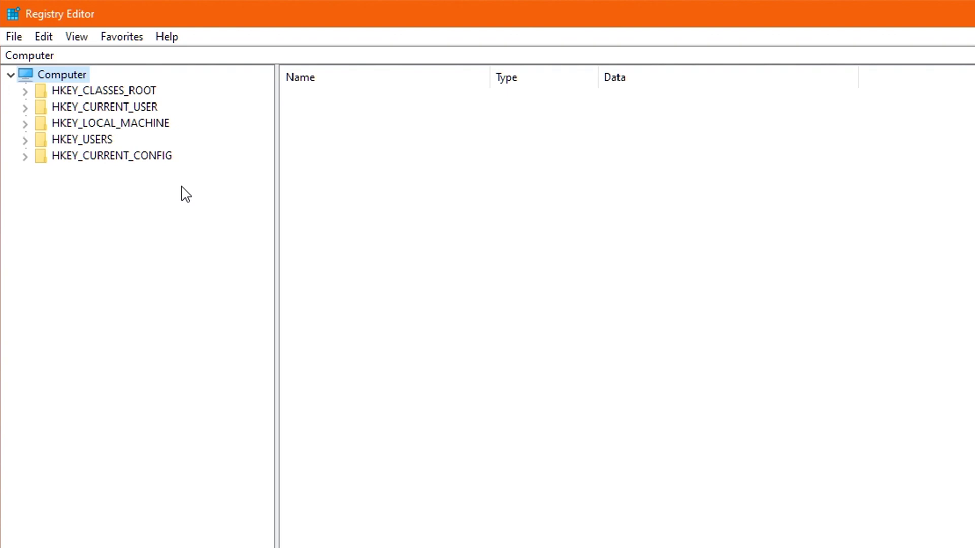
# Step: Navigate to HKEY_LOCAL_MACHINE\SOFTWARE\Microsoft\Windows NT\CurrentVersion\Multimedia\SystemProfile
pyautogui.doubleClick(72, 127)
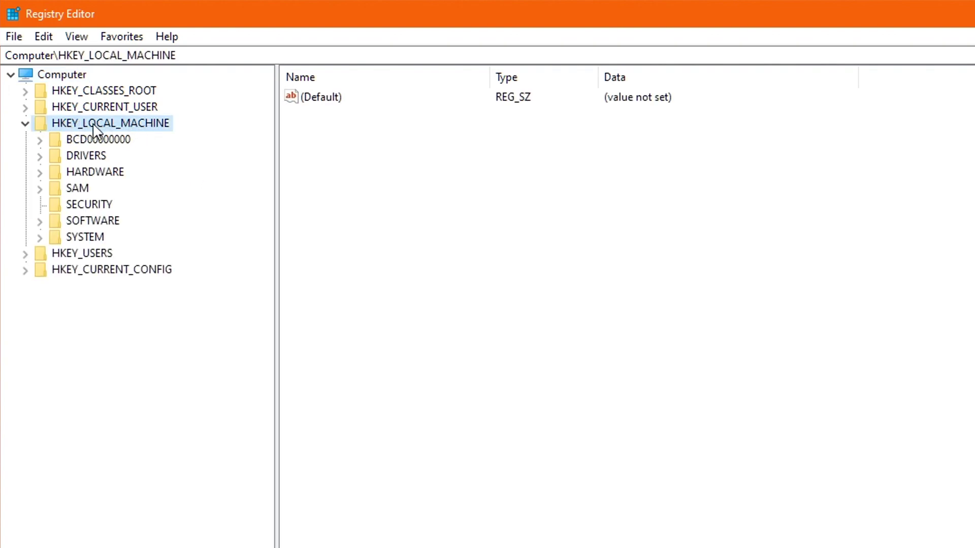
pyautogui.doubleClick(83, 221)
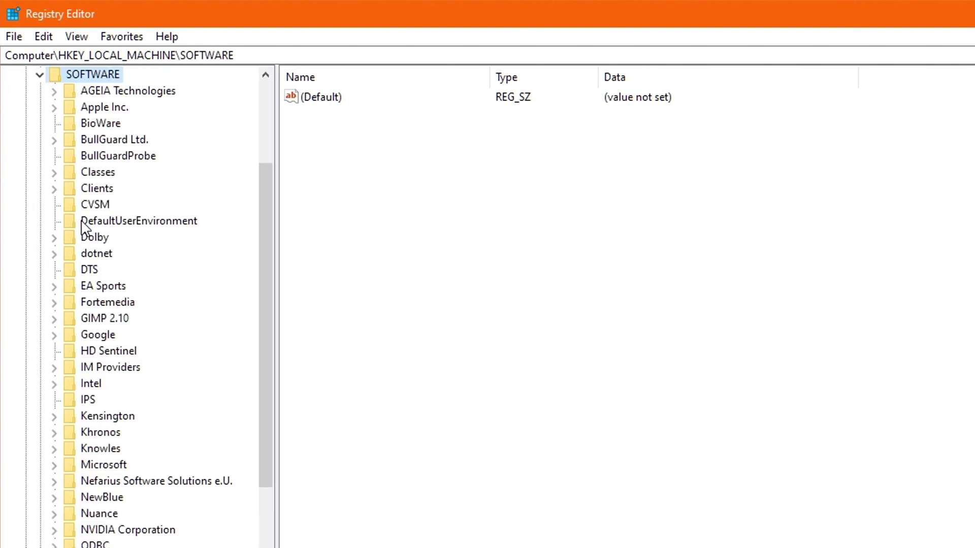
pyautogui.moveTo(259, 250); pyautogui.dragTo(259, 405)
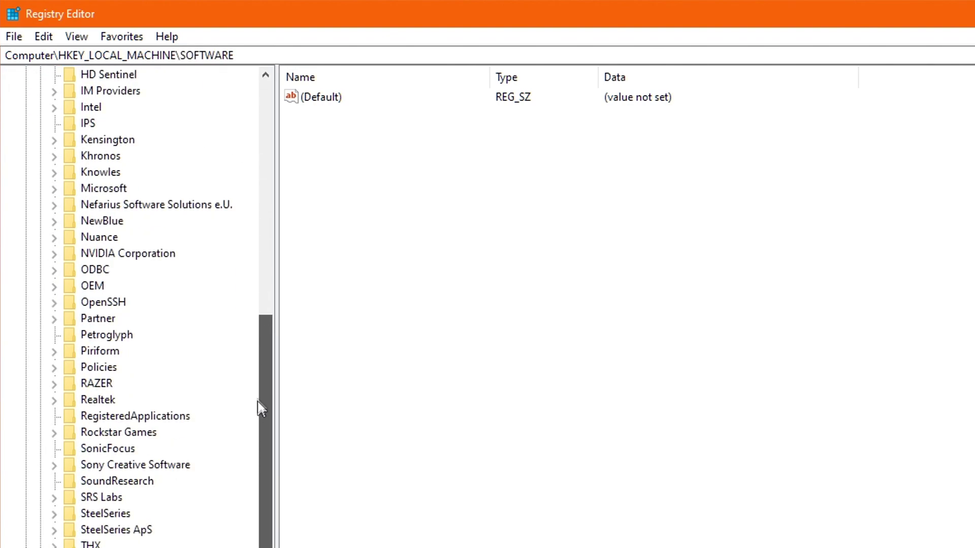
pyautogui.click(118, 192)
pyautogui.doubleClick(84, 192)
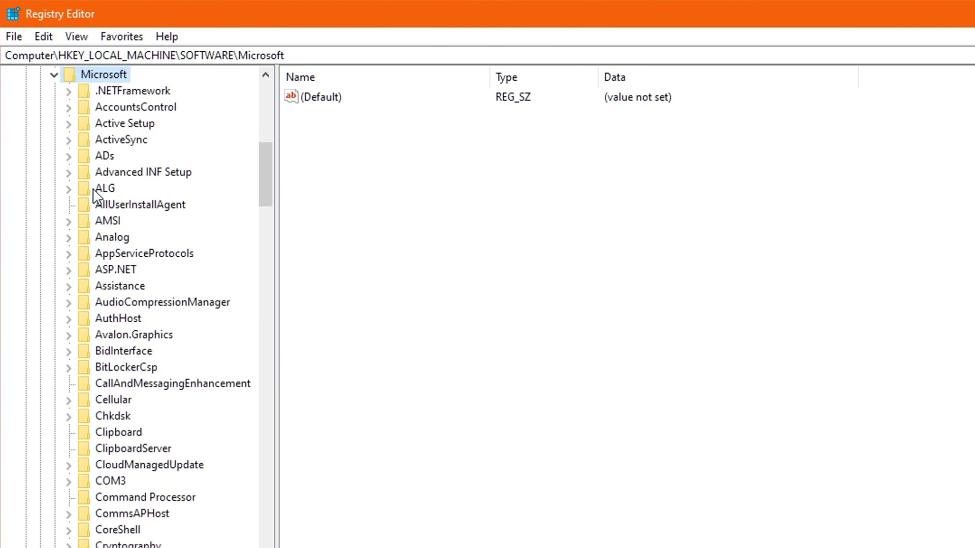
pyautogui.moveTo(260, 186); pyautogui.dragTo(270, 546)
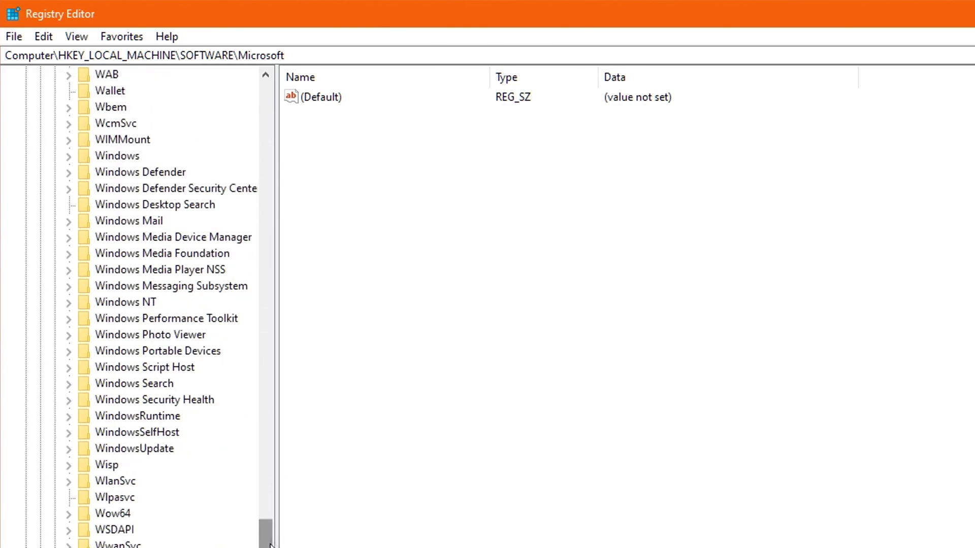
pyautogui.doubleClick(108, 306)
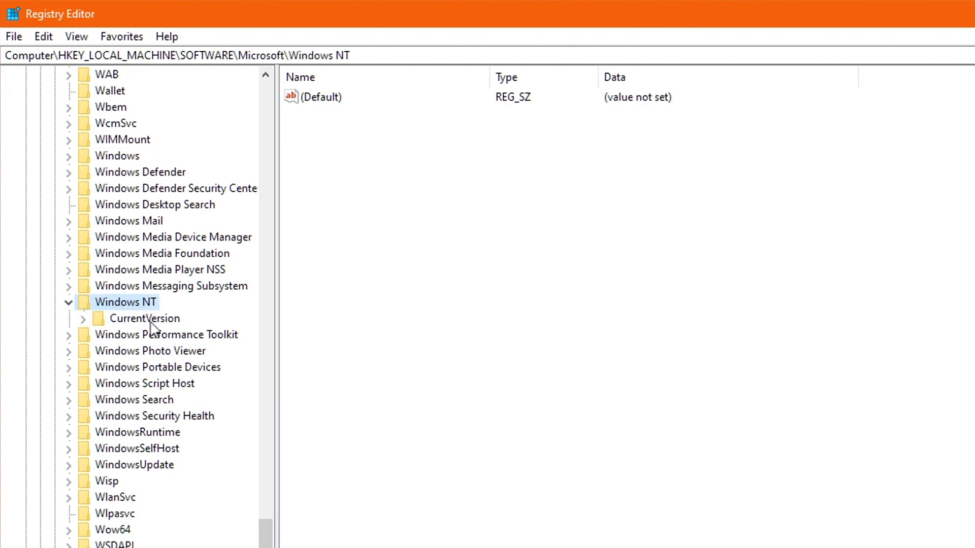
pyautogui.click(127, 320)
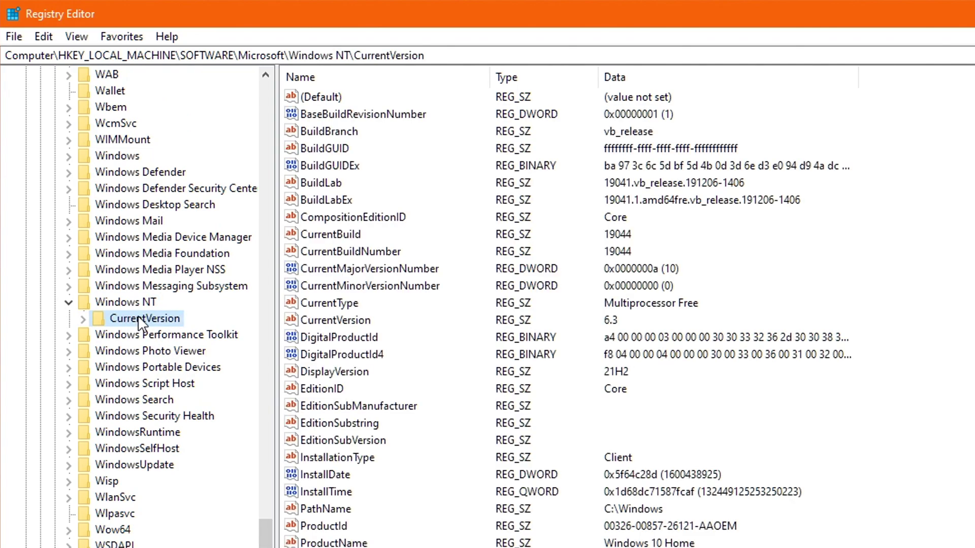
pyautogui.doubleClick(138, 316)
pyautogui.moveTo(269, 458); pyautogui.dragTo(272, 503)
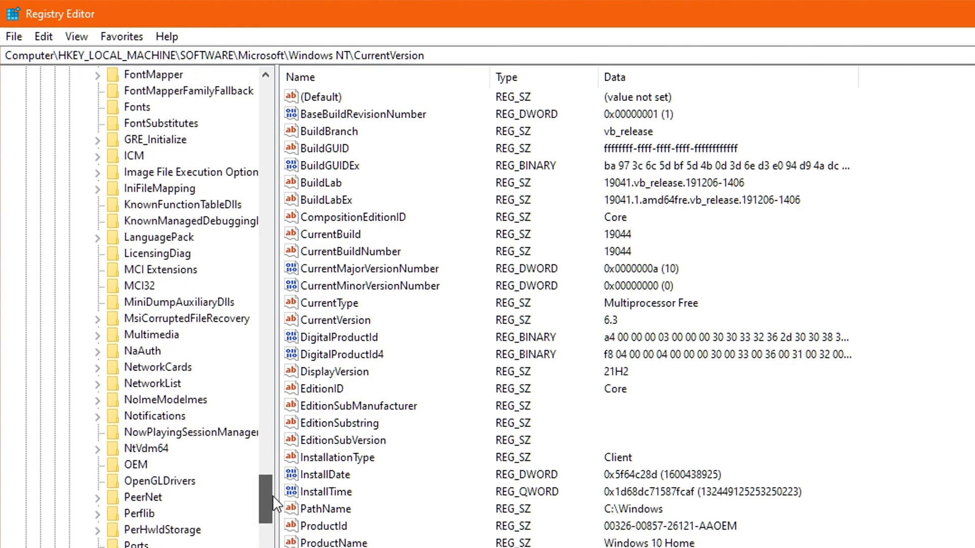
pyautogui.doubleClick(160, 339)
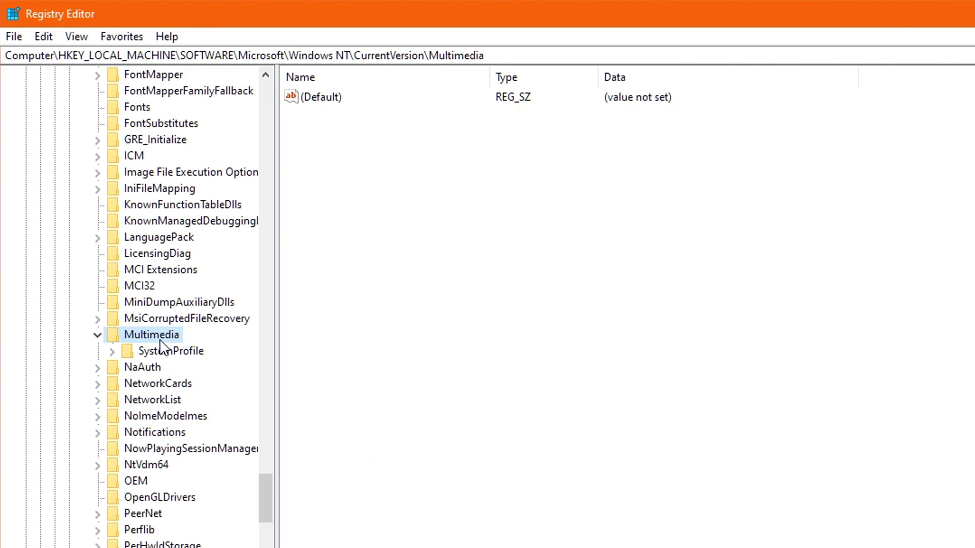
pyautogui.click(188, 356)
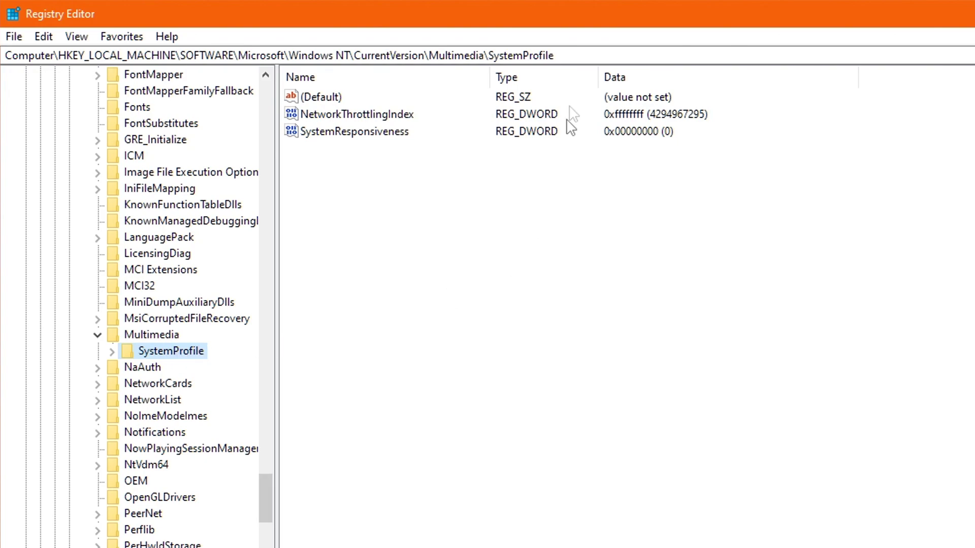
# Step: Edit NetworkThrottlingIndex, entering FF as its value data, and confirm
pyautogui.click(345, 132)
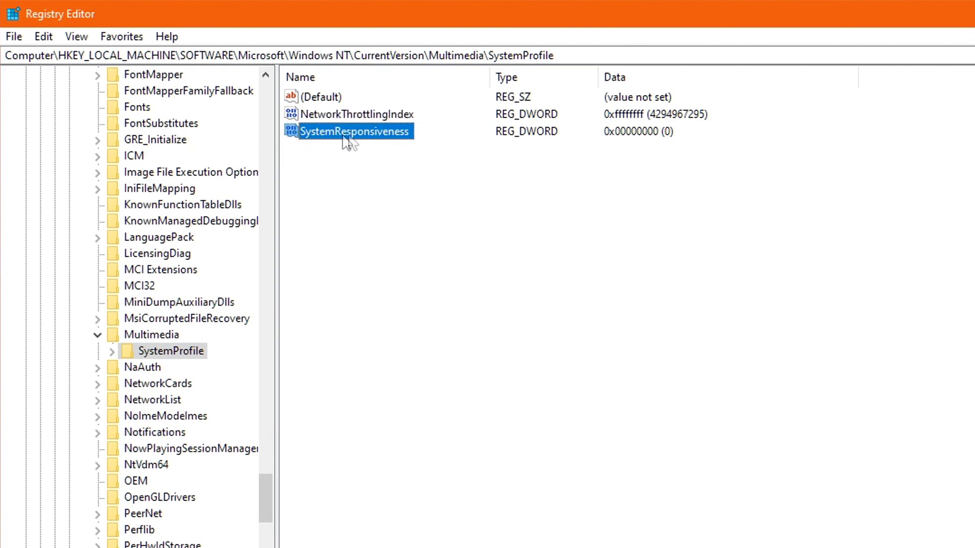
pyautogui.click(360, 114)
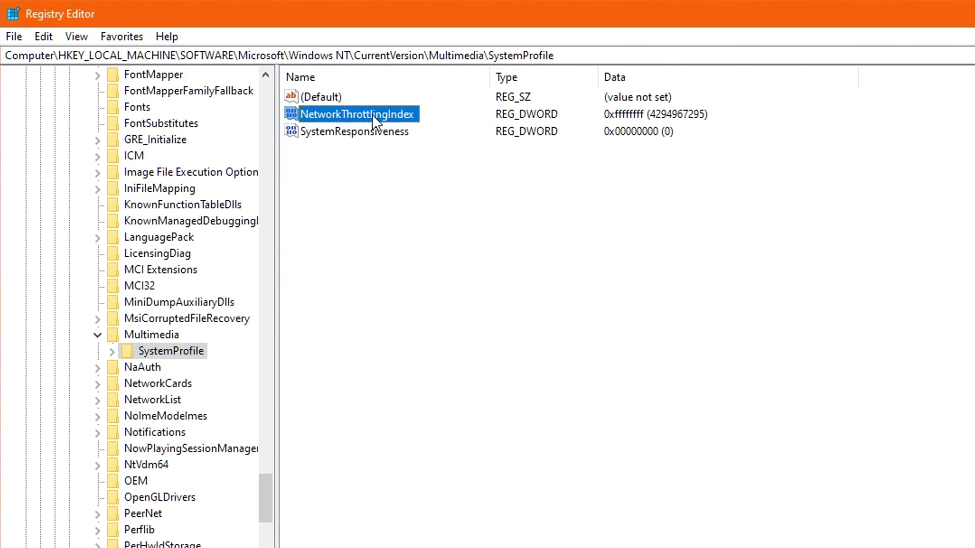
pyautogui.doubleClick(372, 114)
pyautogui.moveTo(263, 102); pyautogui.dragTo(568, 180)
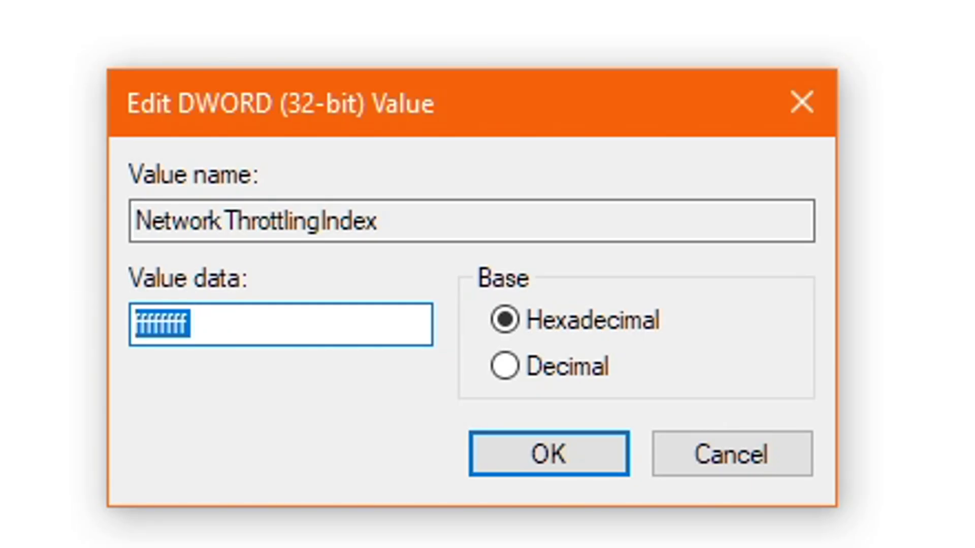
pyautogui.write('FFFFFFFF')
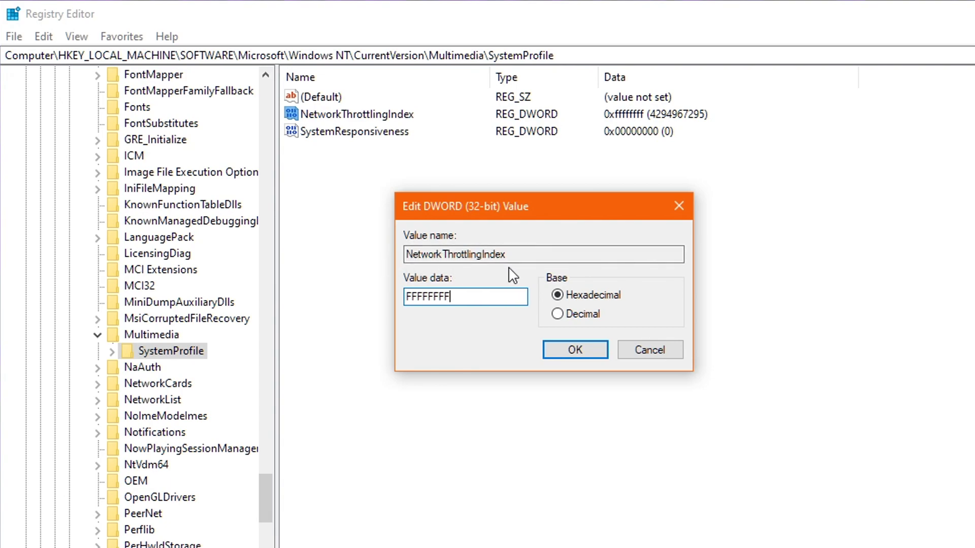
pyautogui.click(579, 350)
# Step: Set SystemResponsiveness value data to 0 and confirm
pyautogui.click(355, 133)
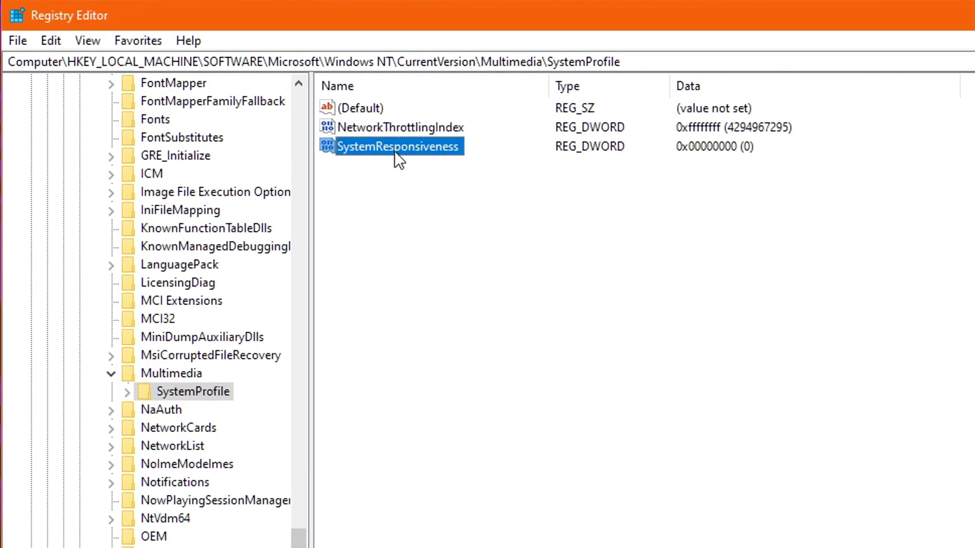
pyautogui.doubleClick(395, 151)
pyautogui.click(136, 209)
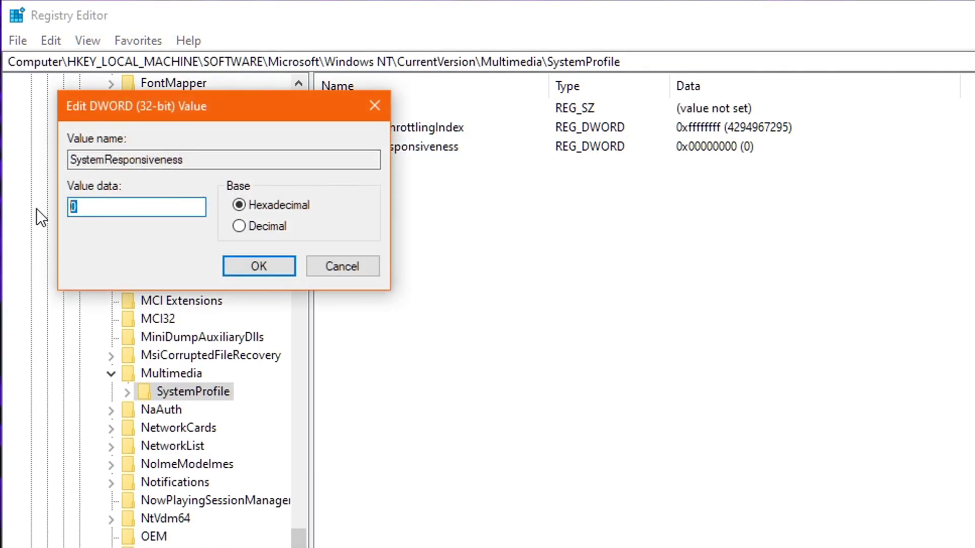
pyautogui.click(76, 211)
pyautogui.press('BackSpace')
pyautogui.write('0')
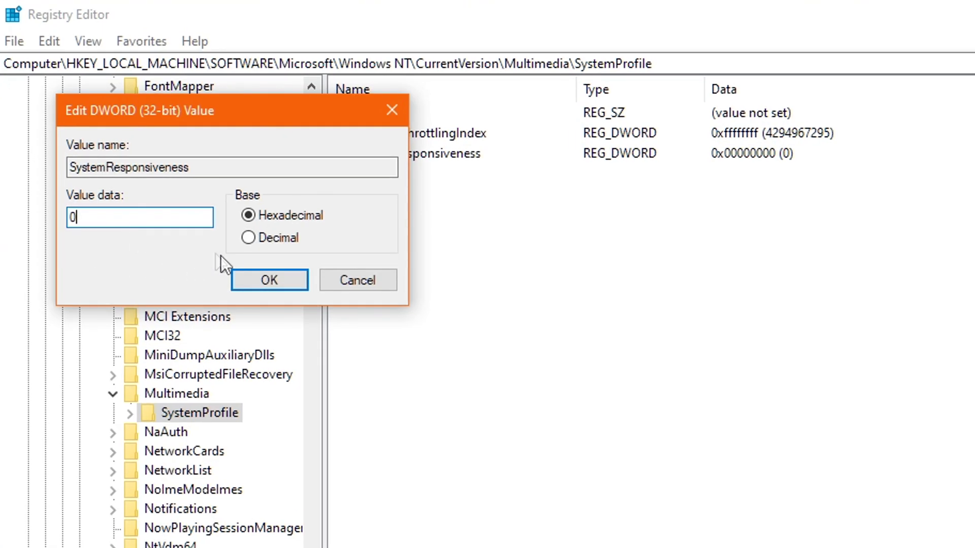
pyautogui.click(269, 280)
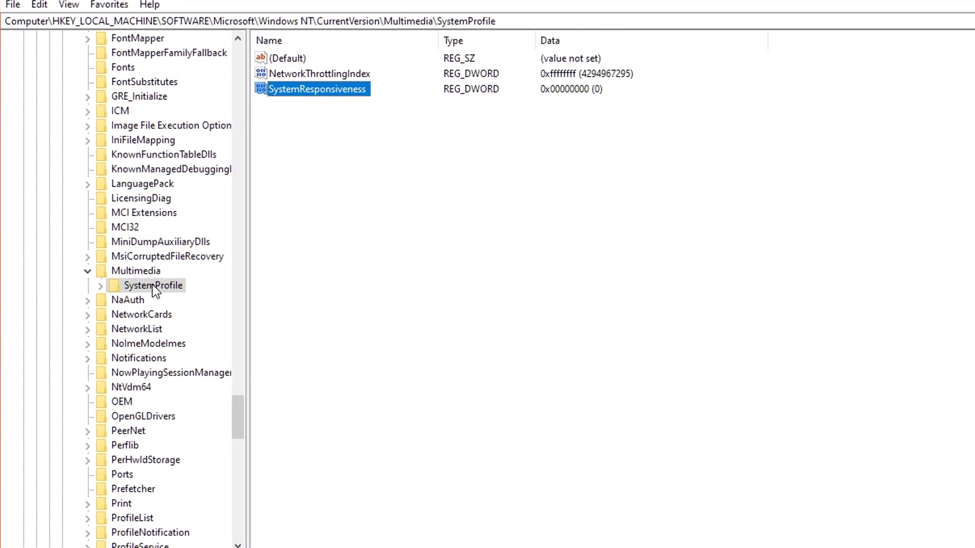
# Step: Expand SystemProfile > Tasks > Games and confirm GPU Priority stays at 8
pyautogui.doubleClick(147, 290)
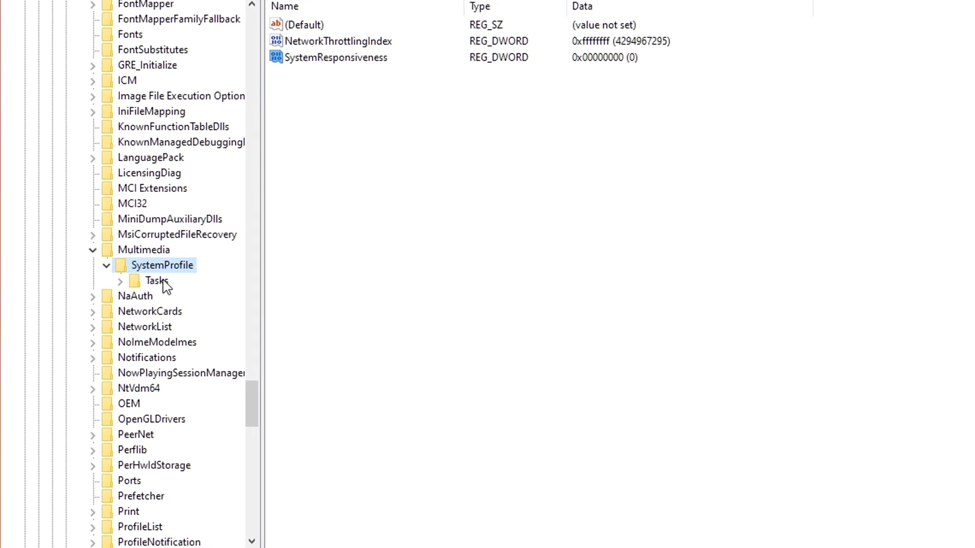
pyautogui.doubleClick(154, 285)
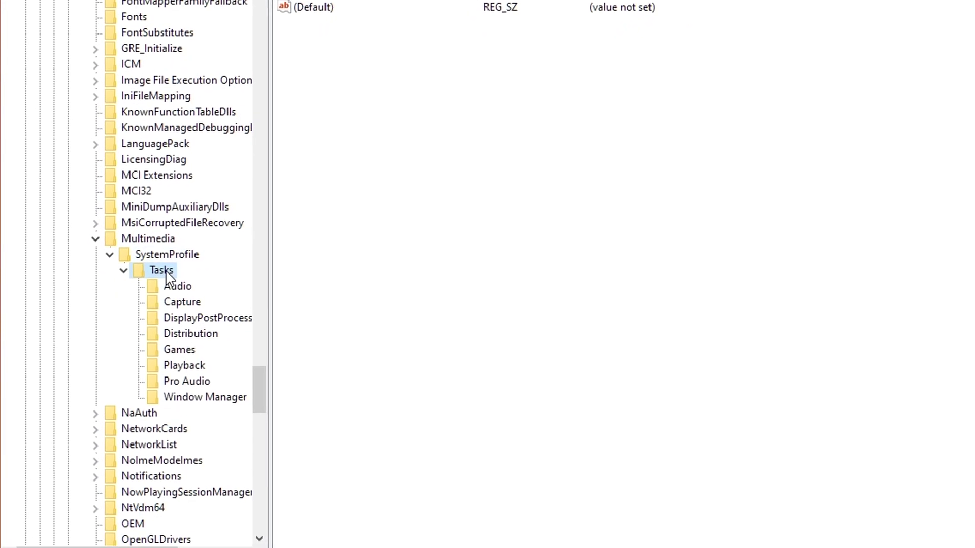
pyautogui.click(184, 346)
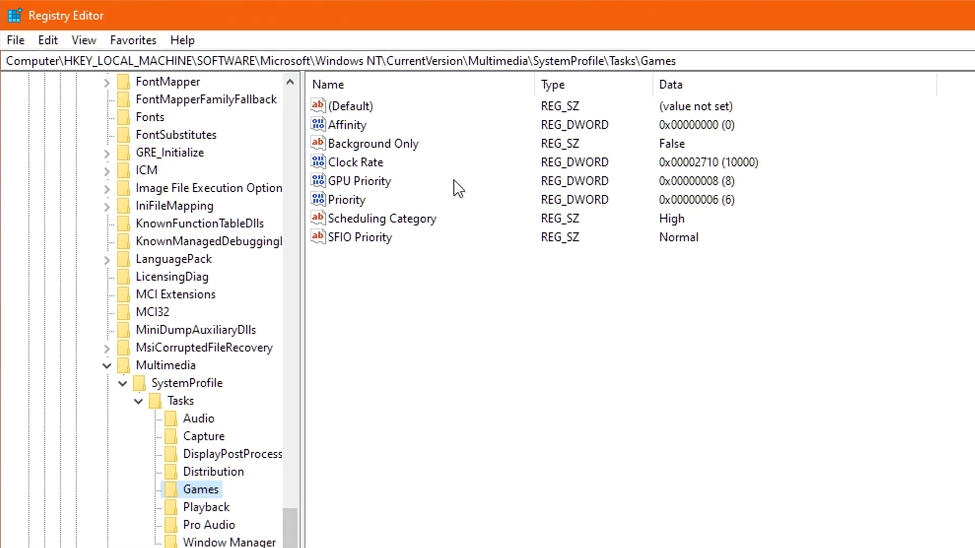
pyautogui.doubleClick(367, 182)
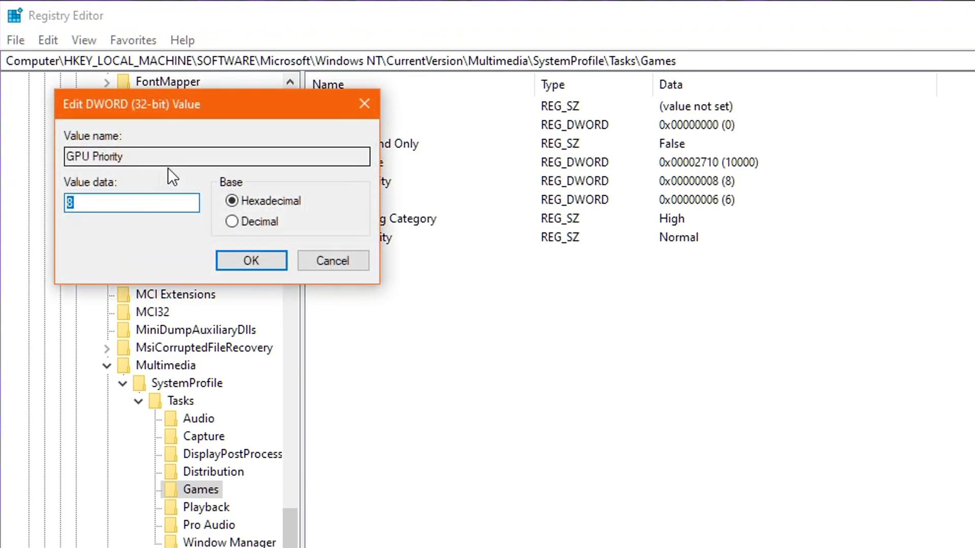
pyautogui.click(118, 205)
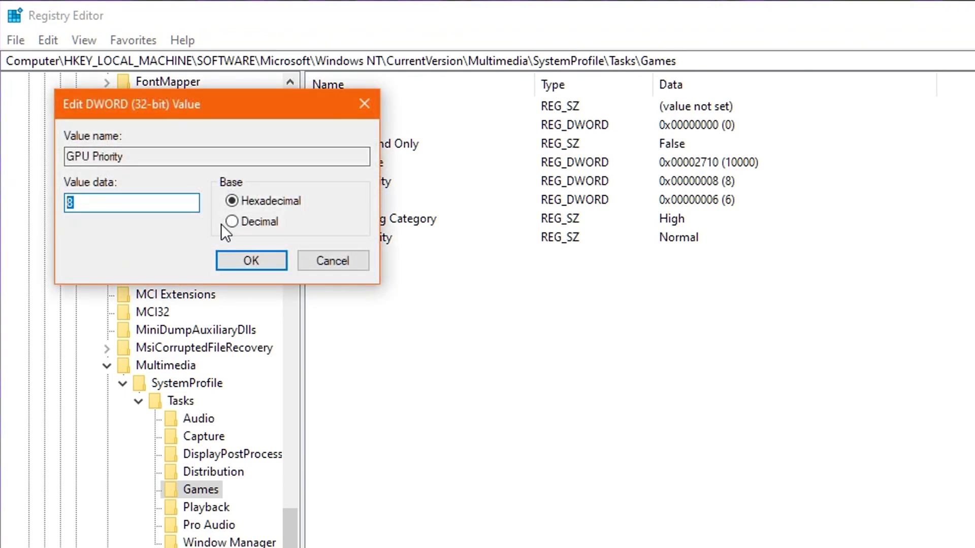
pyautogui.click(275, 261)
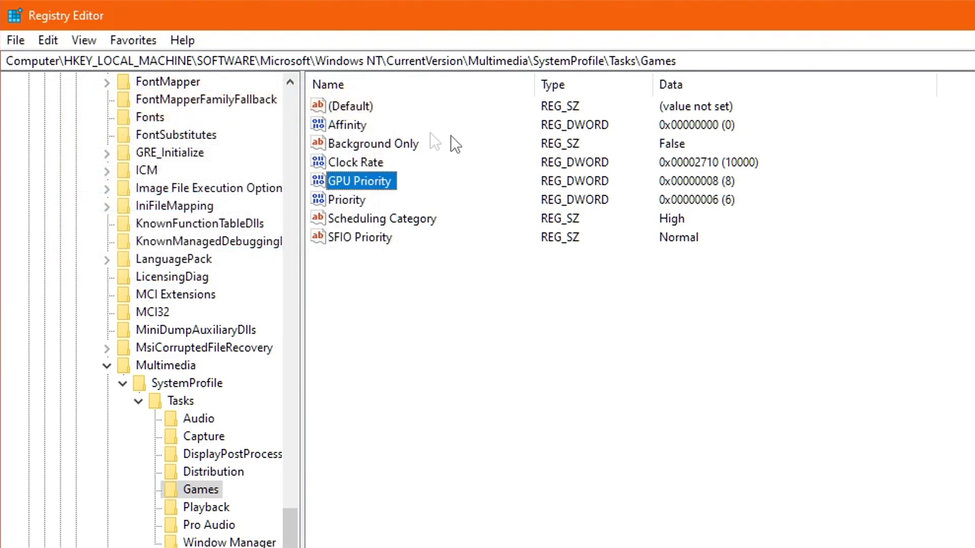
# Step: Confirm Priority stays at 6 and Scheduling Category at High, then close the editor and start a Windows search
pyautogui.doubleClick(351, 199)
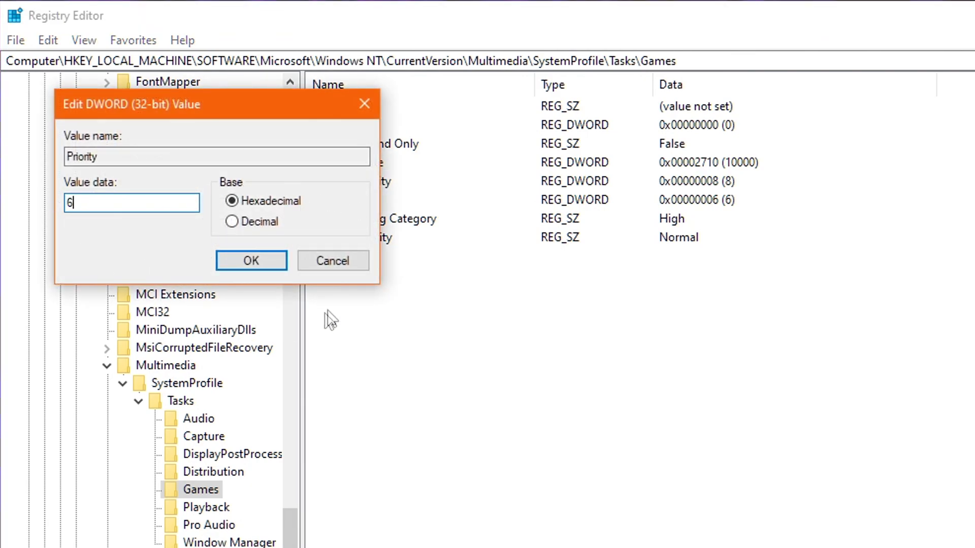
pyautogui.click(254, 260)
pyautogui.click(391, 217)
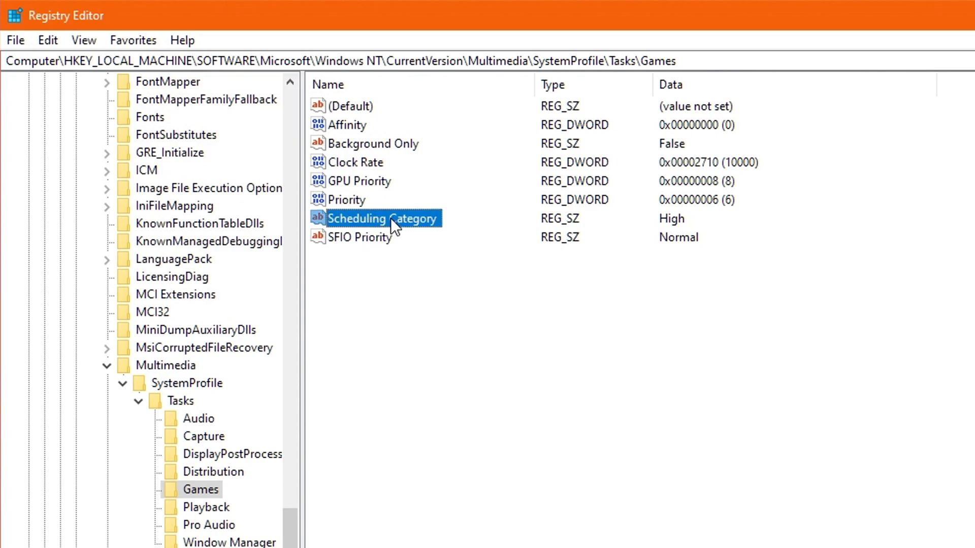
pyautogui.doubleClick(361, 217)
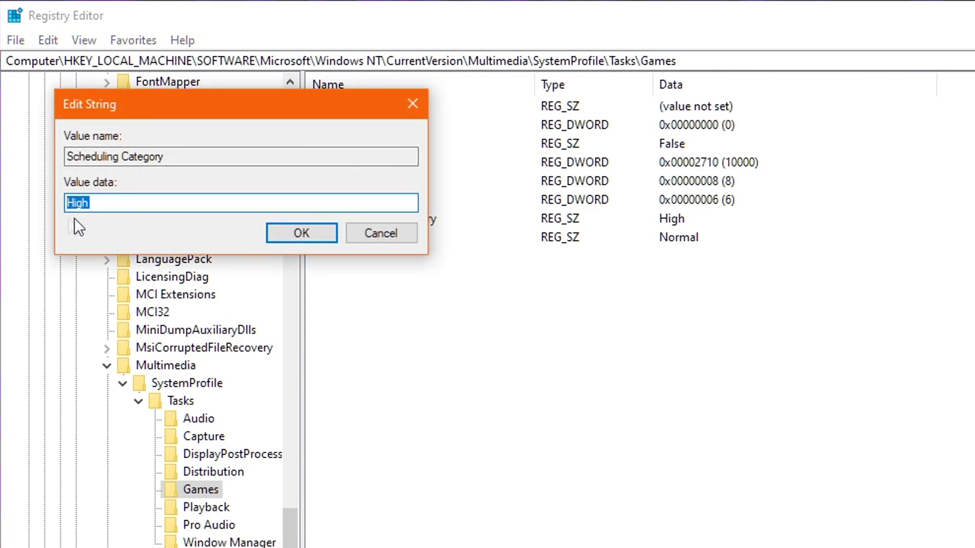
pyautogui.click(301, 233)
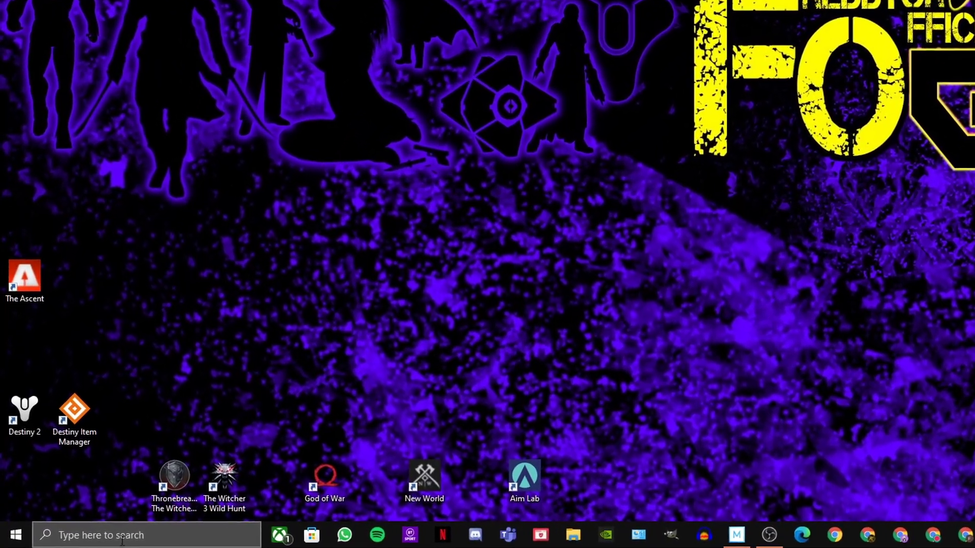
pyautogui.click(93, 537)
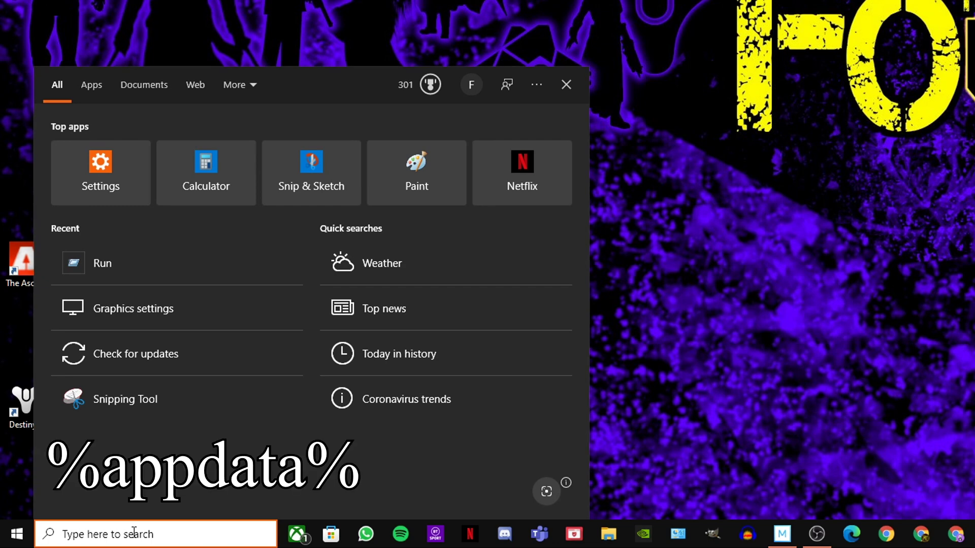
# Step: Open the %appdata% Roaming folder and turn on Hidden items in File Explorer
pyautogui.write('%appdata')
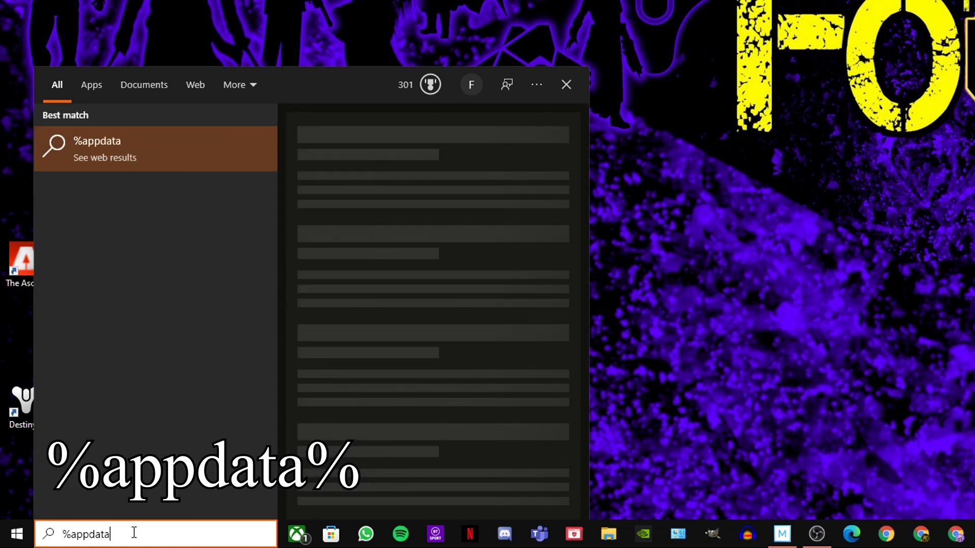
pyautogui.write('%')
pyautogui.press('Return')
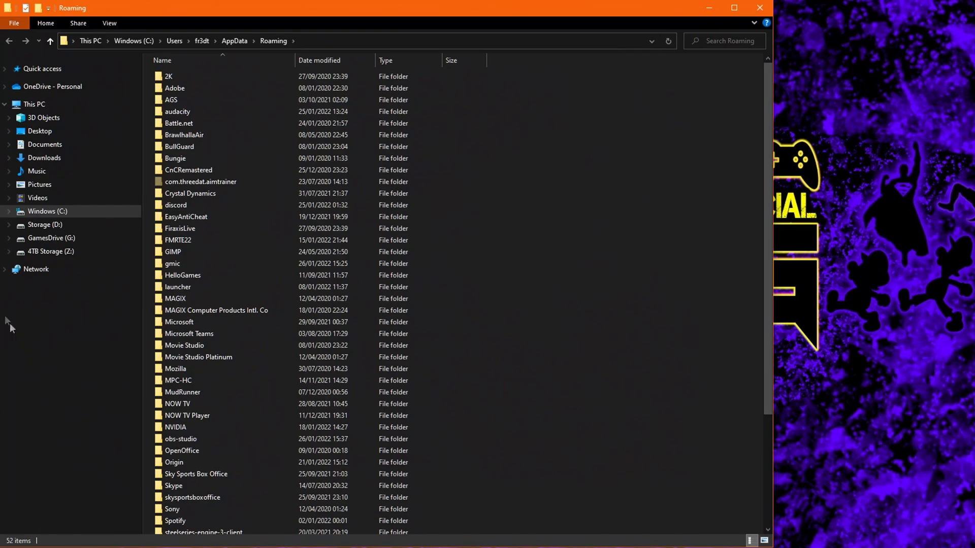
pyautogui.click(201, 182)
pyautogui.scroll(-5, 193, 229)
pyautogui.scroll(5, 180, 323)
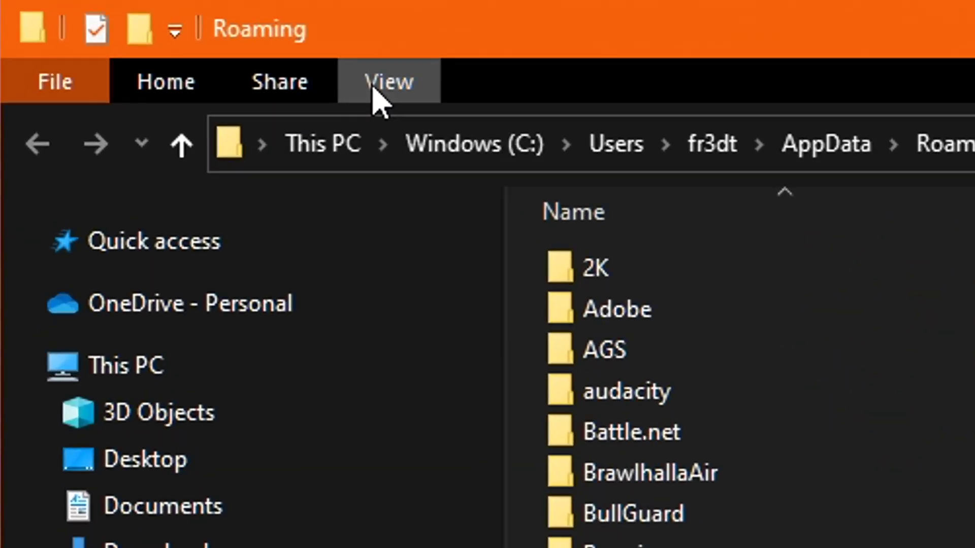
pyautogui.click(109, 23)
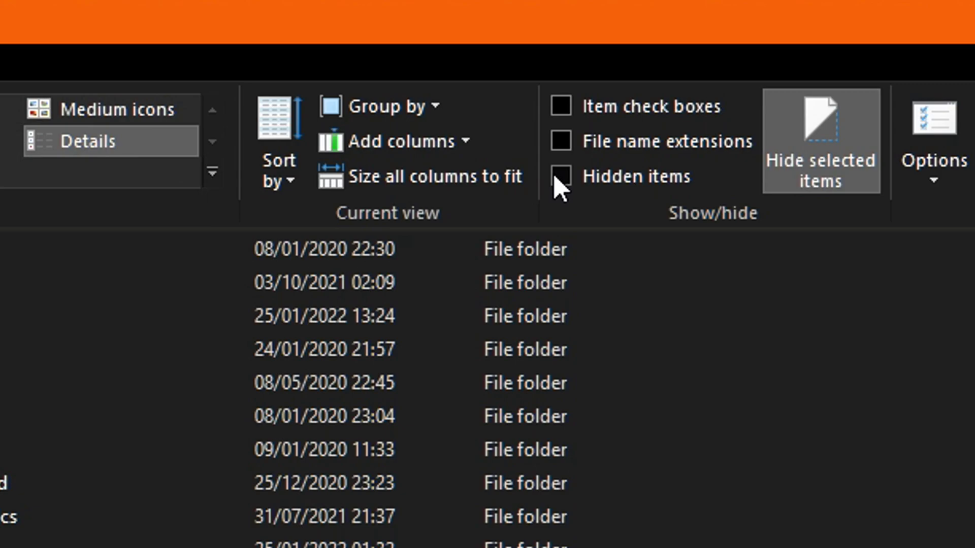
pyautogui.click(558, 178)
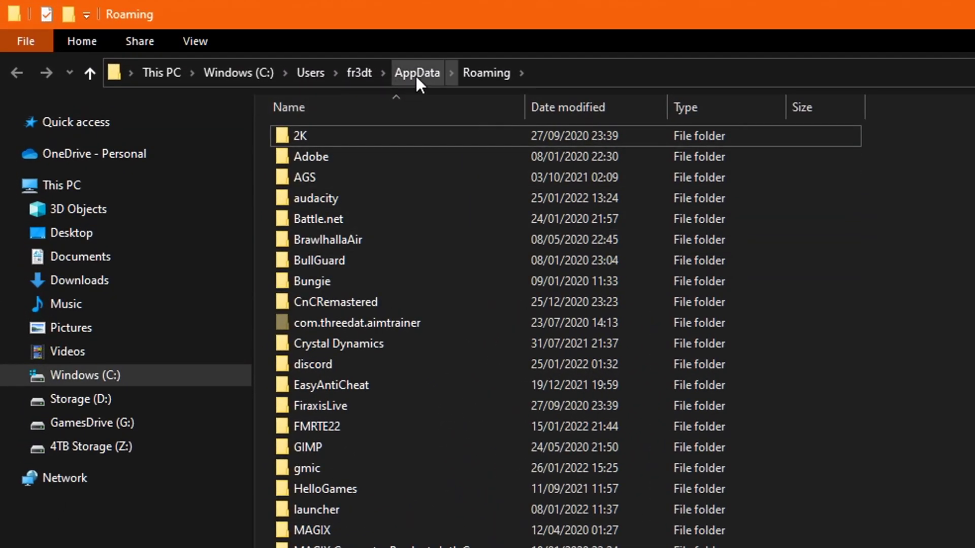
# Step: Navigate from AppData into Local and open the Temp folder
pyautogui.click(418, 73)
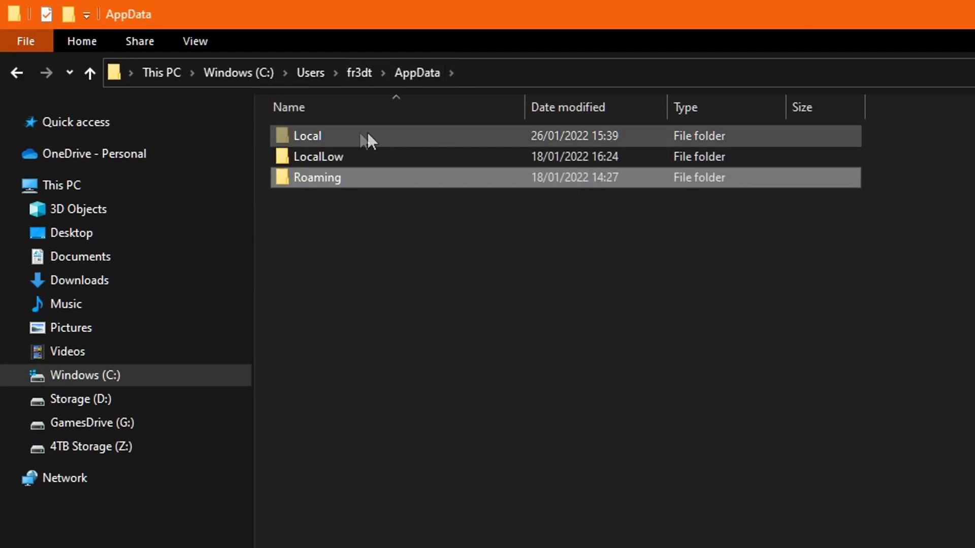
pyautogui.click(277, 136)
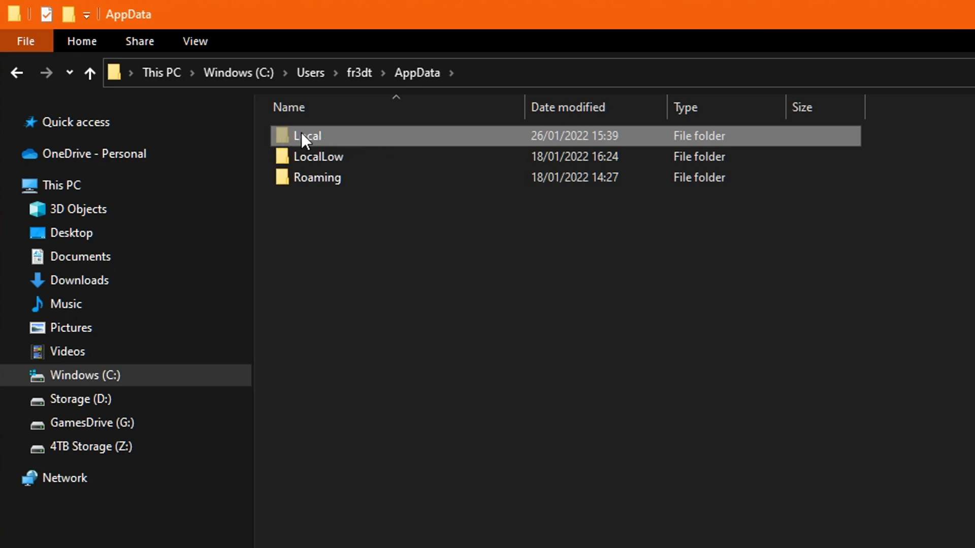
pyautogui.doubleClick(342, 134)
pyautogui.scroll(-2, 323, 200)
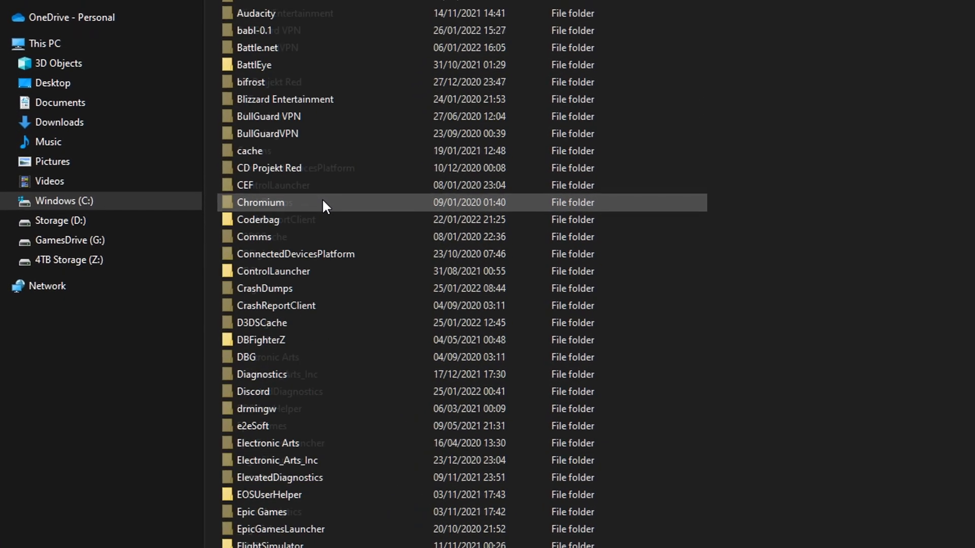
pyautogui.scroll(-20, 323, 202)
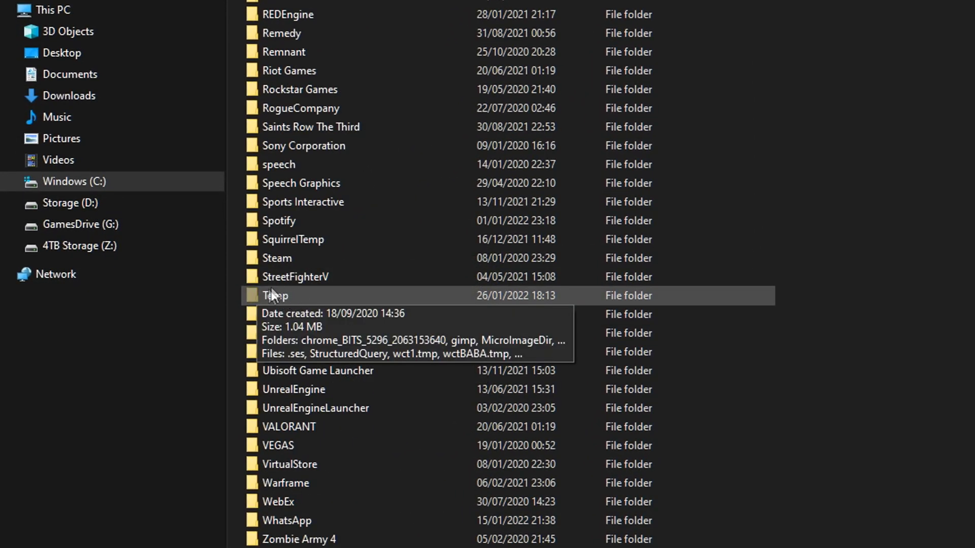
pyautogui.click(284, 295)
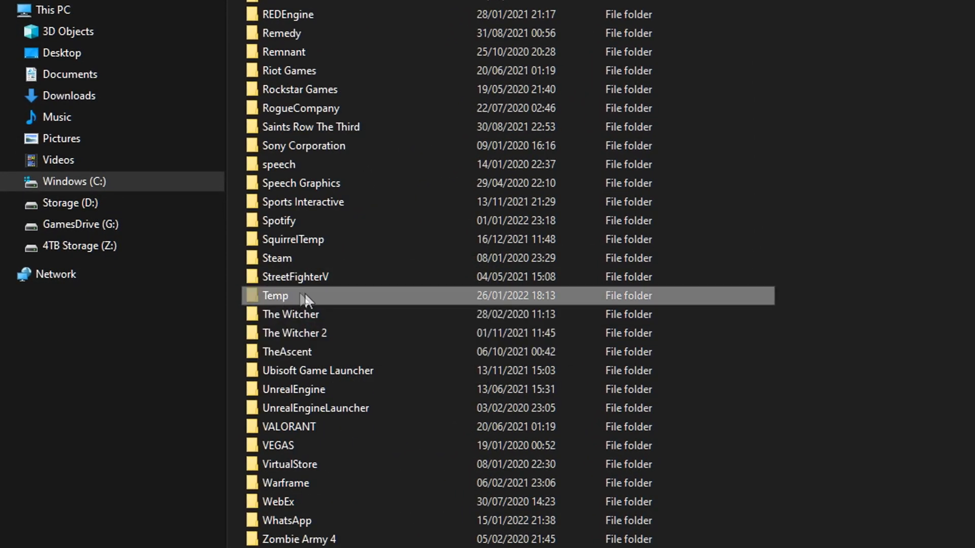
pyautogui.doubleClick(284, 296)
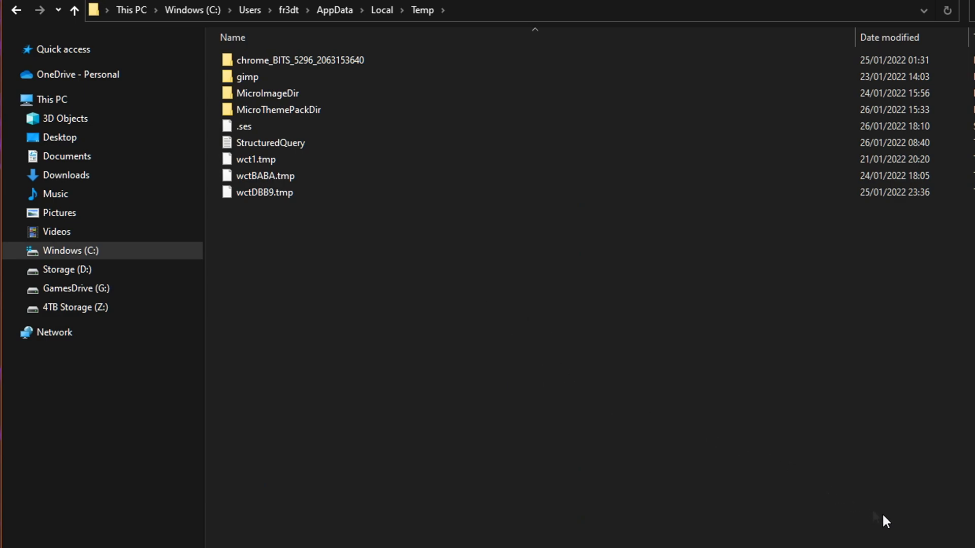
# Step: Select all nine Temp items and delete them, skipping every file still in use
pyautogui.moveTo(882, 519); pyautogui.dragTo(203, 35)
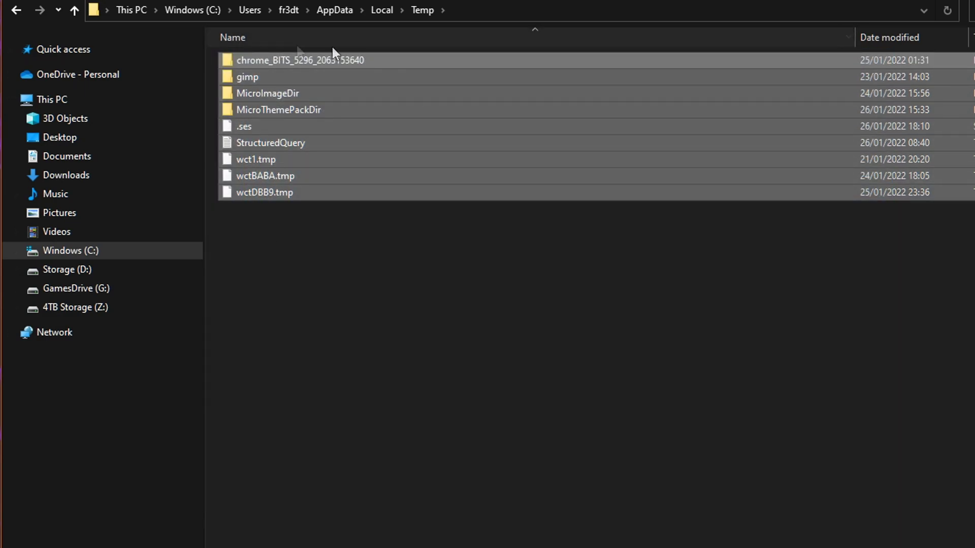
pyautogui.rightClick(346, 258)
pyautogui.press('Escape')
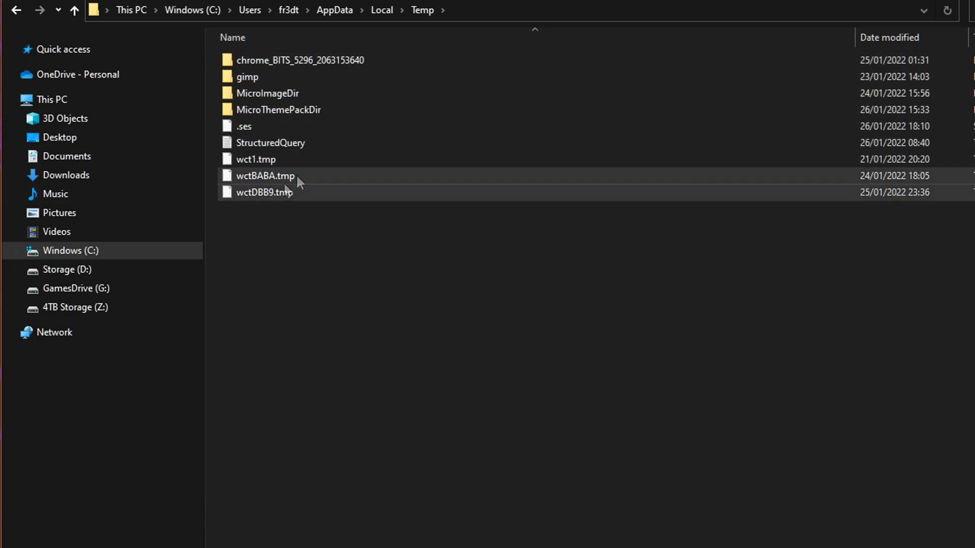
pyautogui.moveTo(633, 309); pyautogui.dragTo(262, 50)
pyautogui.rightClick(261, 61)
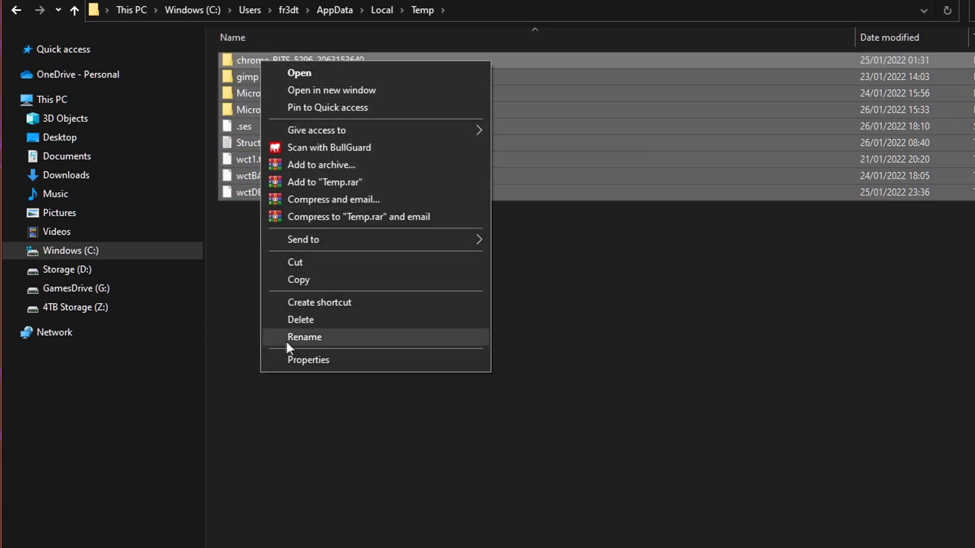
pyautogui.click(345, 318)
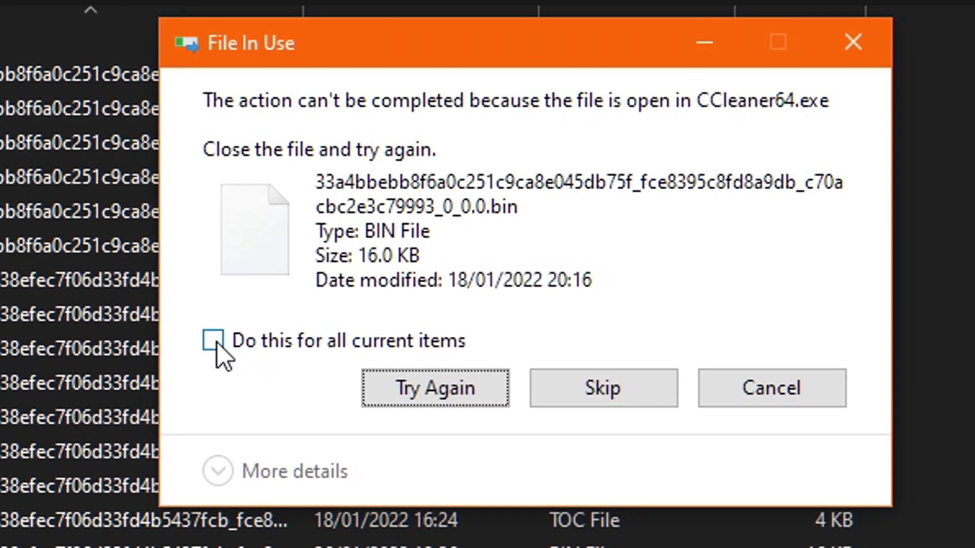
pyautogui.click(214, 341)
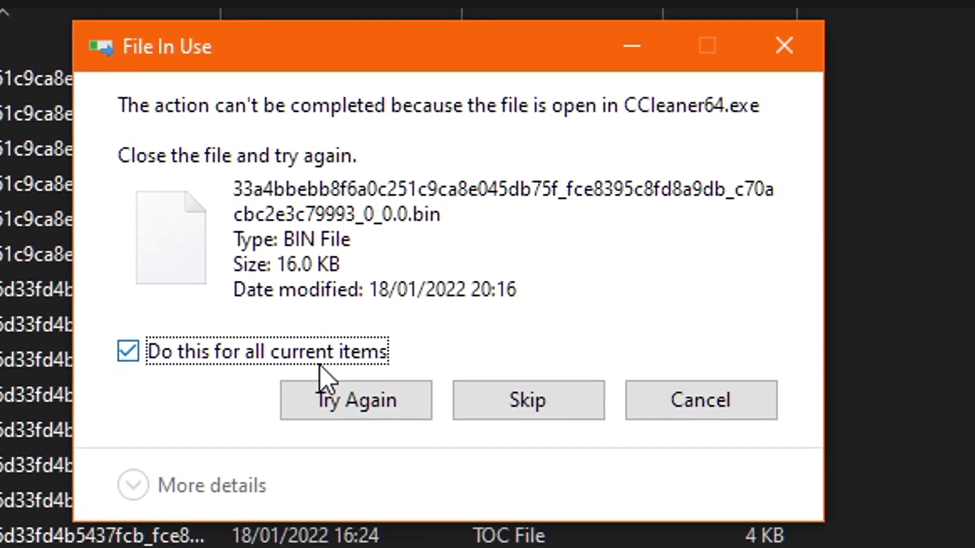
pyautogui.click(508, 406)
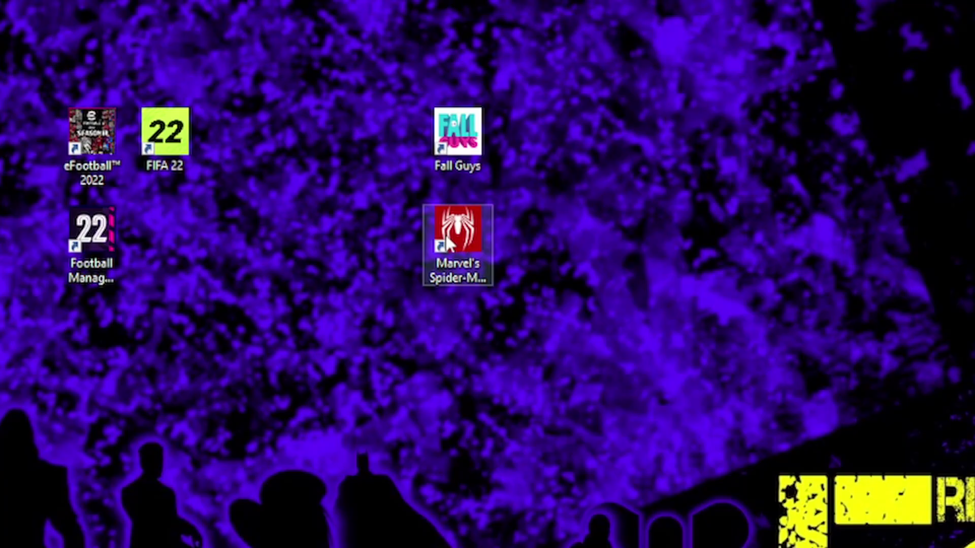
# Step: Launch Marvel's Spider-Man Remastered from its desktop shortcut
pyautogui.click(446, 236)
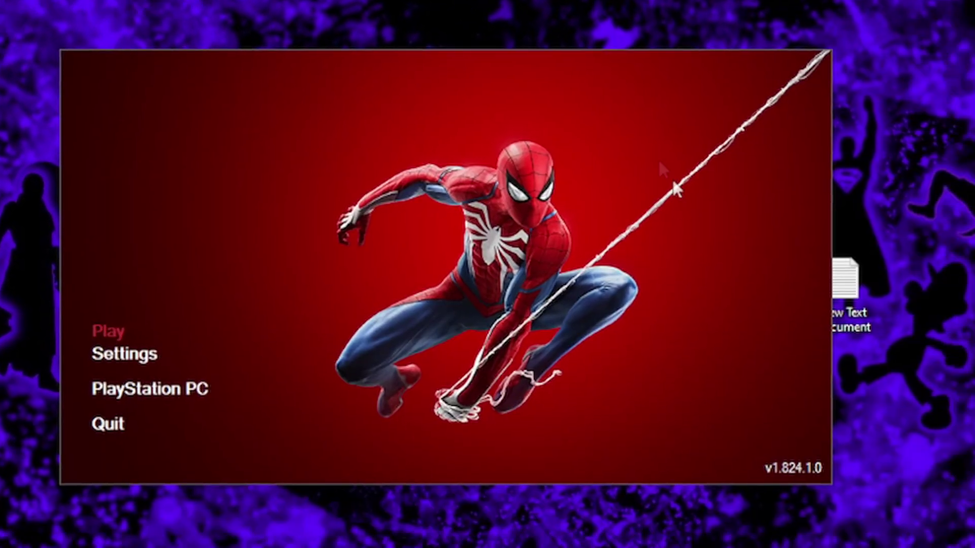
# Step: Choose Settings in the Spider-Man Remastered launcher to reach the Display setup
pyautogui.press('Down')
pyautogui.press('Down')
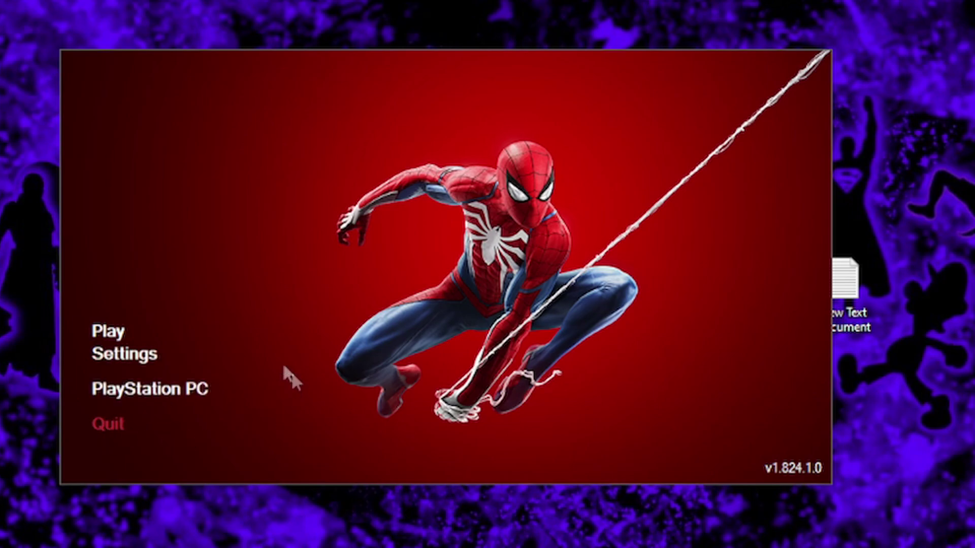
pyautogui.click(104, 353)
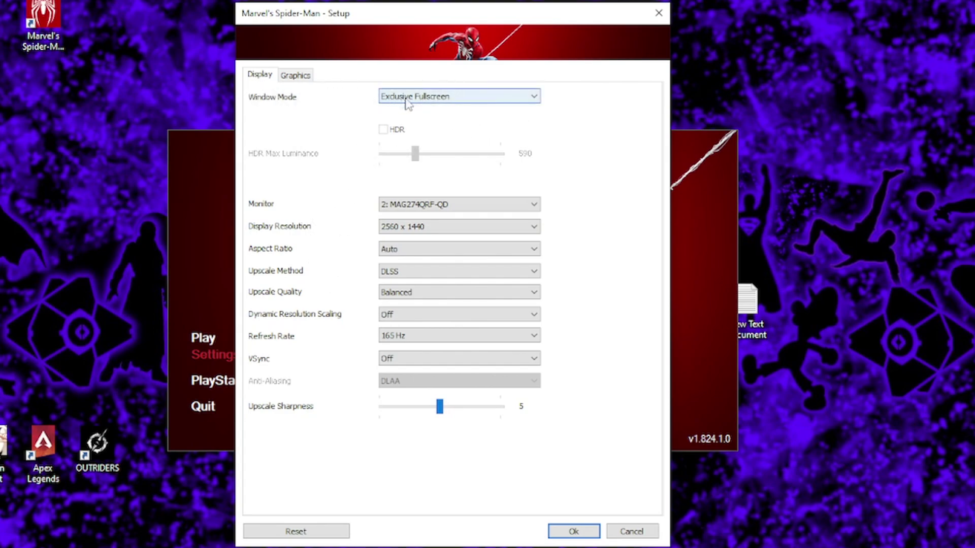
pyautogui.click(433, 101)
pyautogui.click(432, 101)
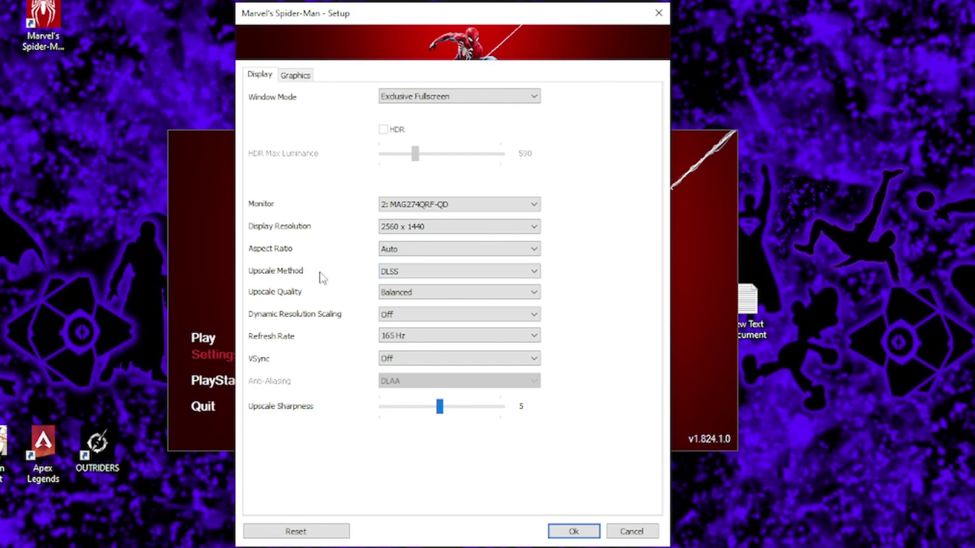
pyautogui.click(427, 294)
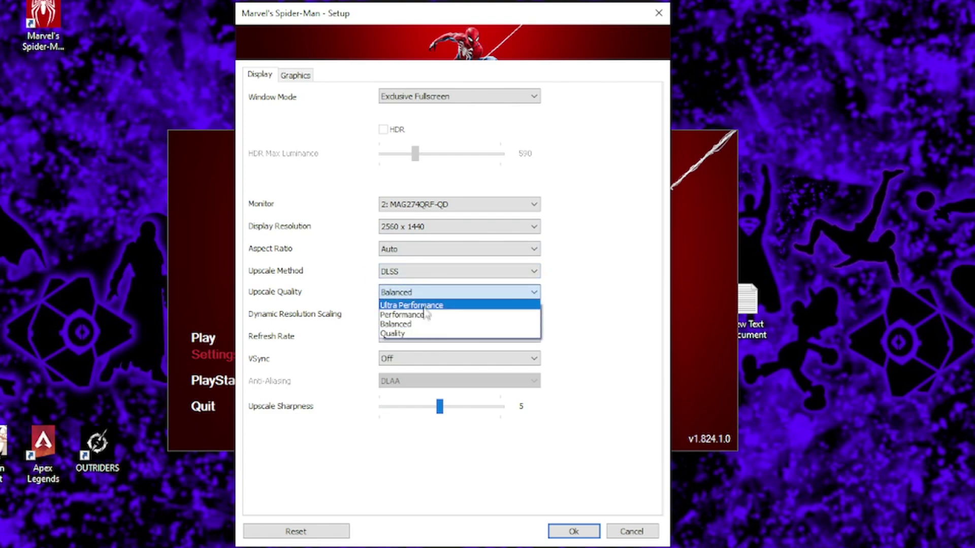
pyautogui.click(419, 323)
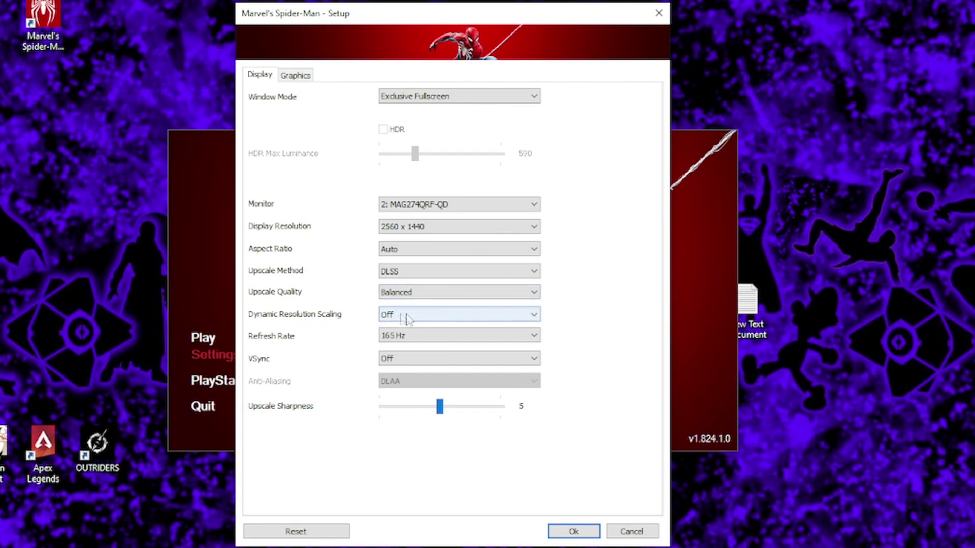
pyautogui.click(422, 335)
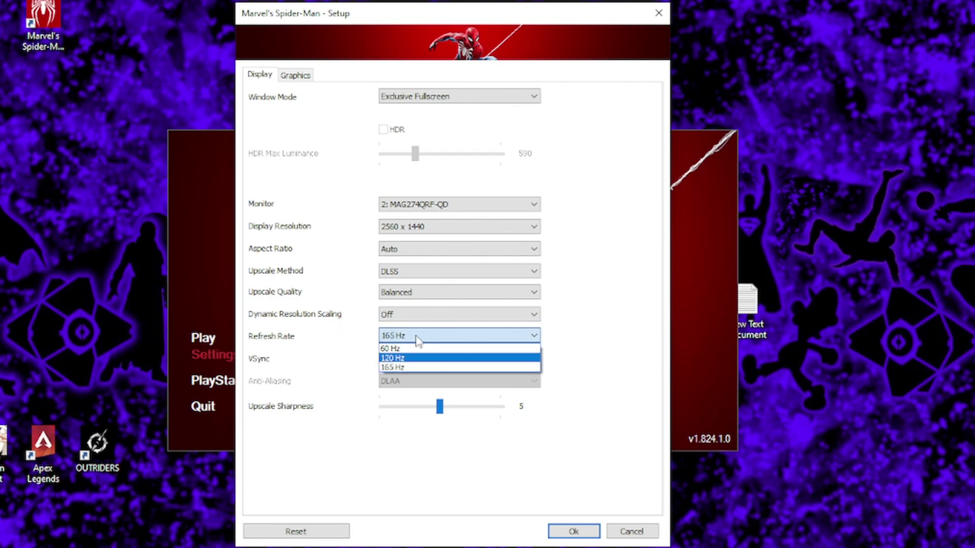
pyautogui.click(398, 368)
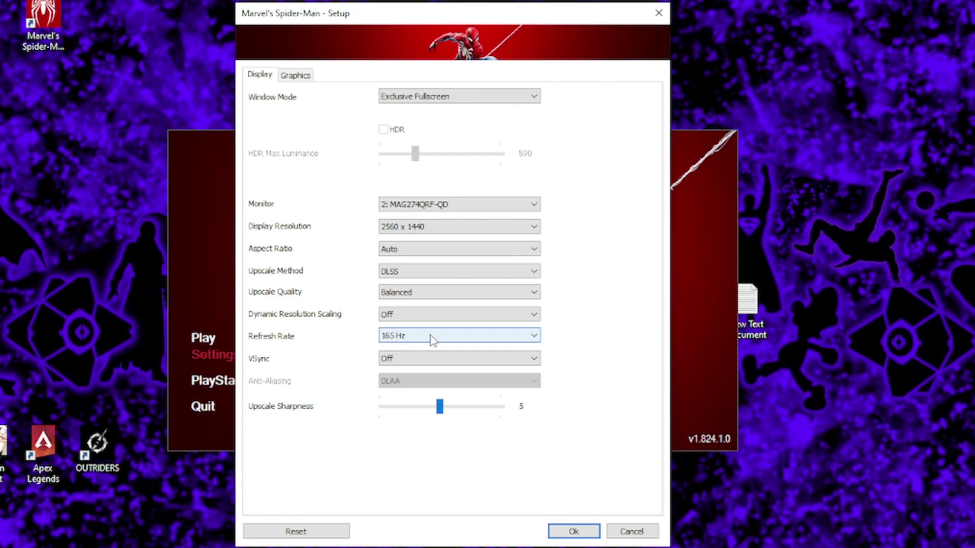
pyautogui.click(399, 359)
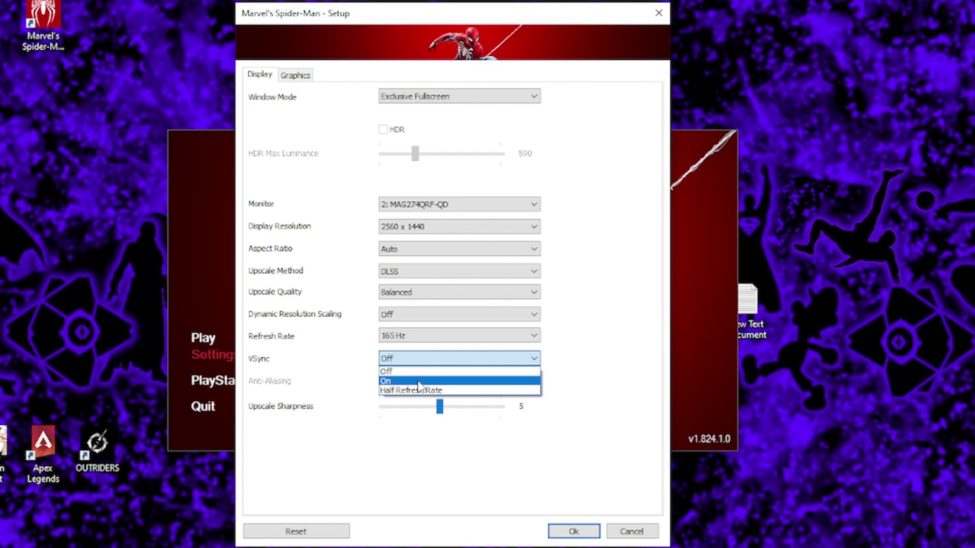
# Step: Keep VSync off and set the Refresh Rate to 60 Hz
pyautogui.click(418, 382)
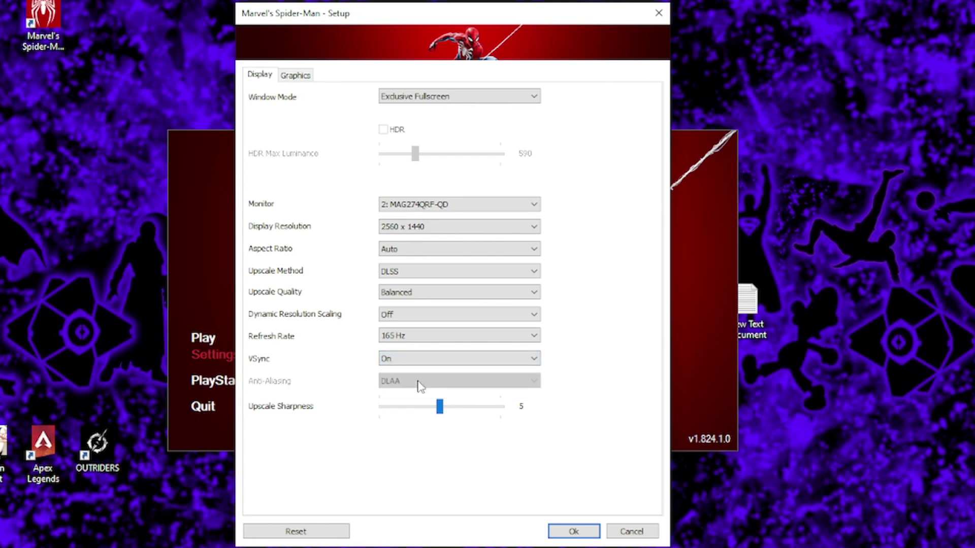
pyautogui.click(420, 359)
pyautogui.click(416, 371)
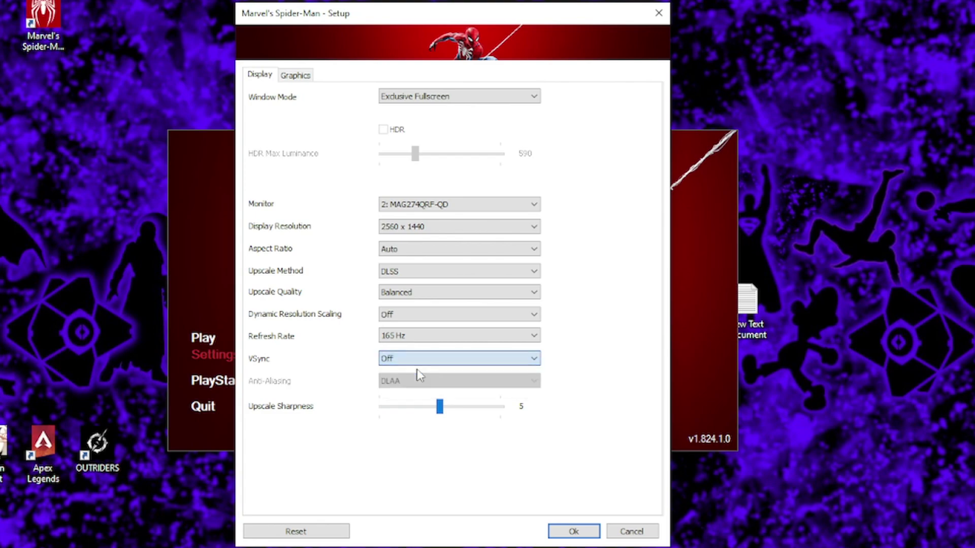
pyautogui.click(419, 335)
pyautogui.click(419, 337)
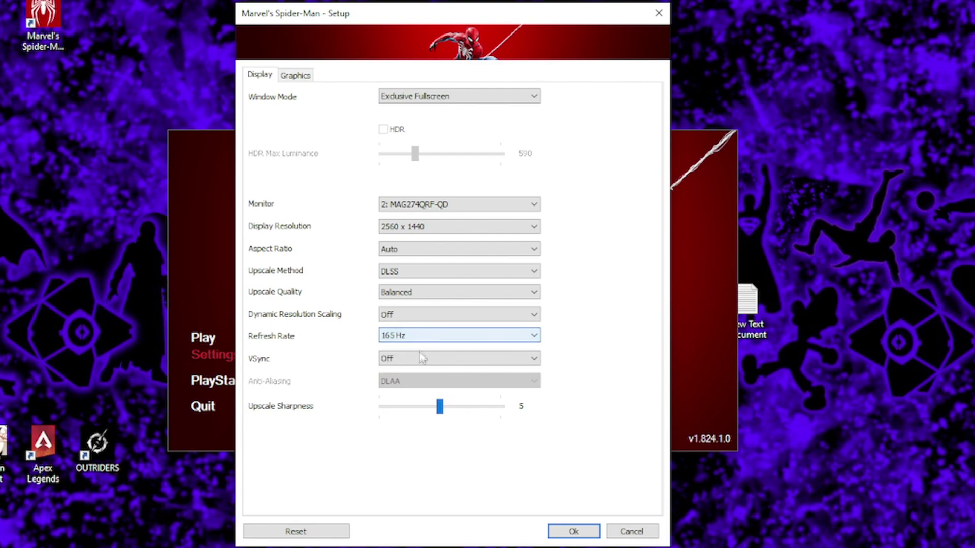
pyautogui.click(420, 359)
pyautogui.click(420, 372)
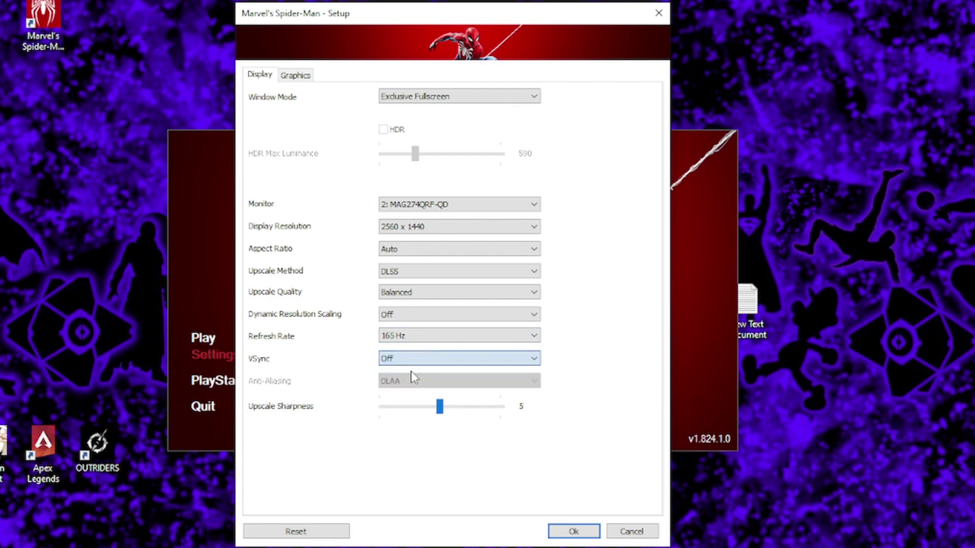
pyautogui.click(414, 340)
pyautogui.click(402, 346)
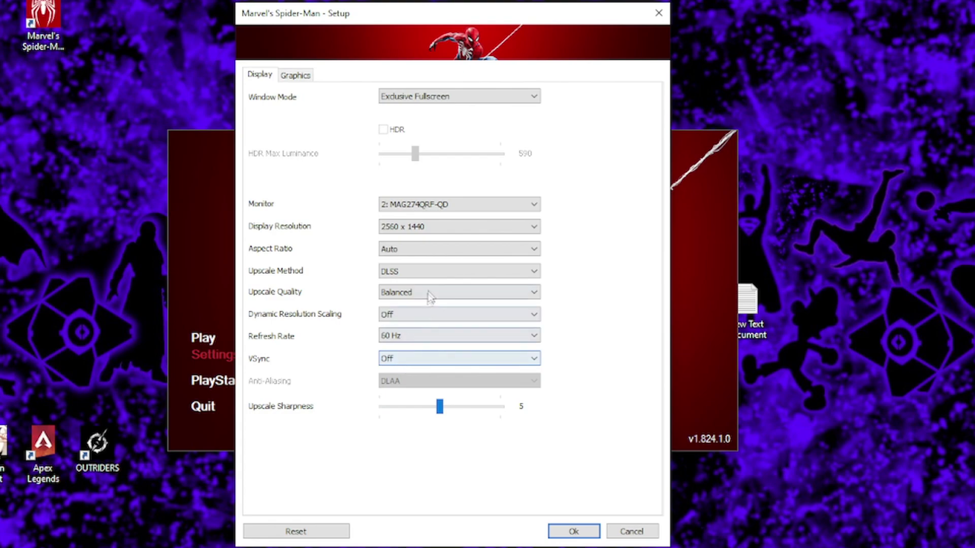
# Step: Toggle Upscale Method to Off and back to DLSS, leaving anti-aliasing unchanged
pyautogui.click(432, 272)
pyautogui.click(419, 283)
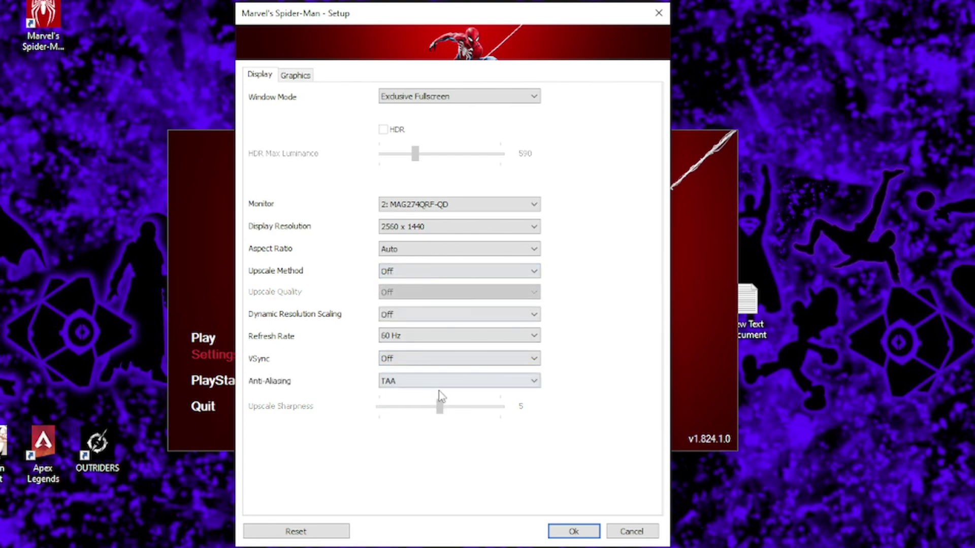
pyautogui.click(413, 382)
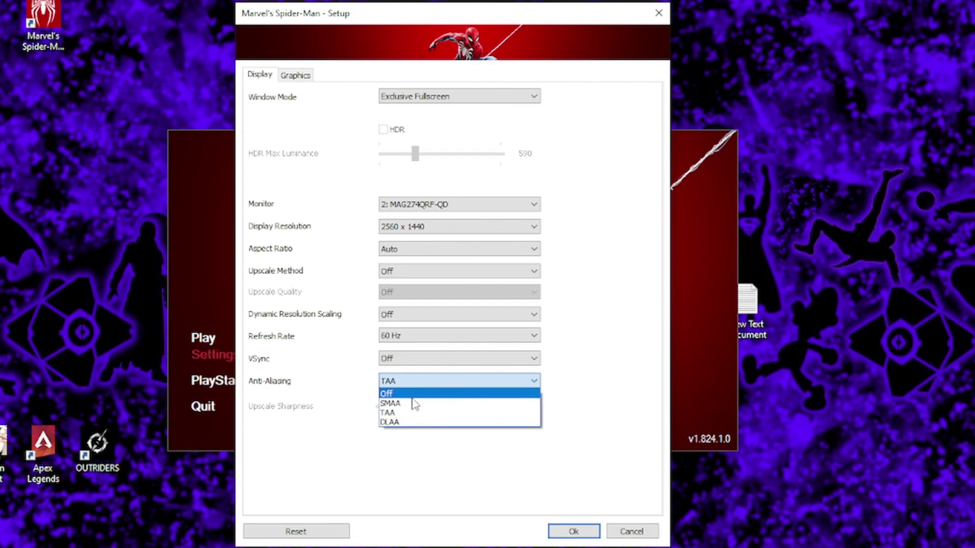
pyautogui.click(360, 419)
pyautogui.click(405, 273)
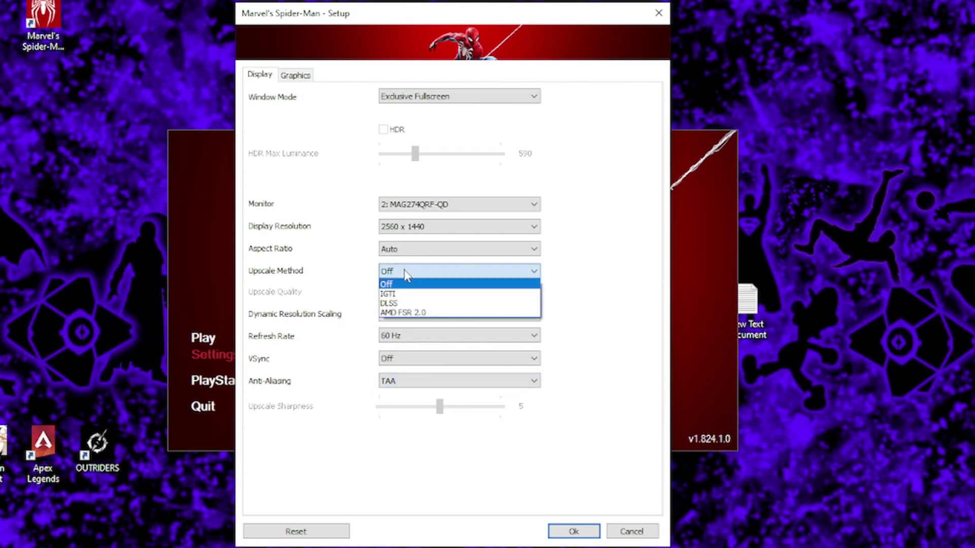
pyautogui.click(390, 303)
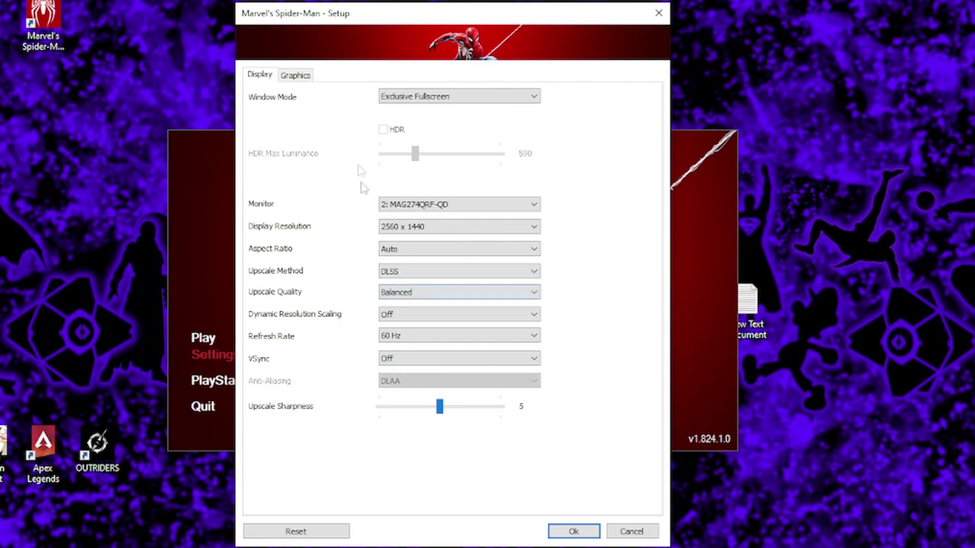
# Step: On the Graphics tab, turn off Bloom, Vignette and Chromatic Aberration
pyautogui.click(295, 77)
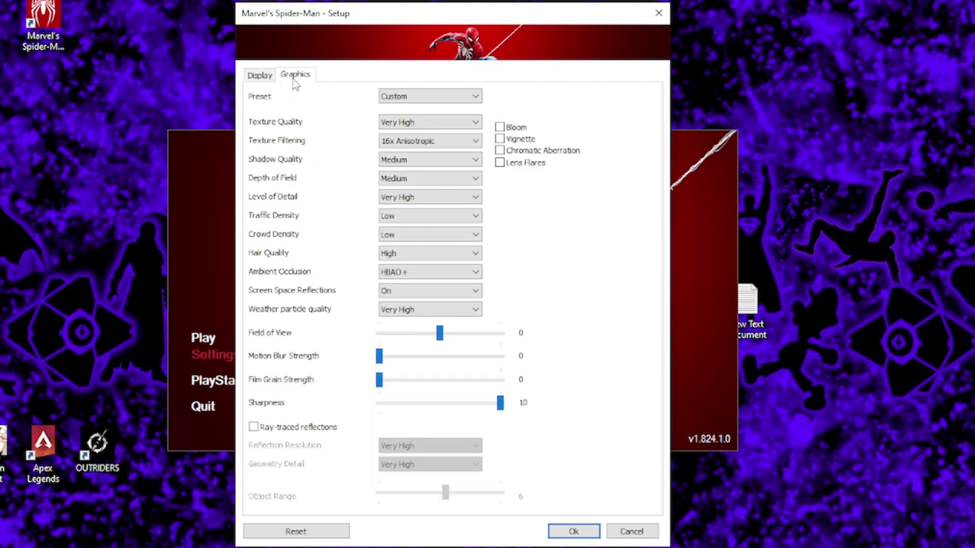
pyautogui.click(500, 150)
pyautogui.click(500, 127)
pyautogui.click(499, 139)
pyautogui.click(500, 150)
# Step: Set Texture Quality to Medium and Texture Filtering to 8x Anisotropic
pyautogui.click(426, 122)
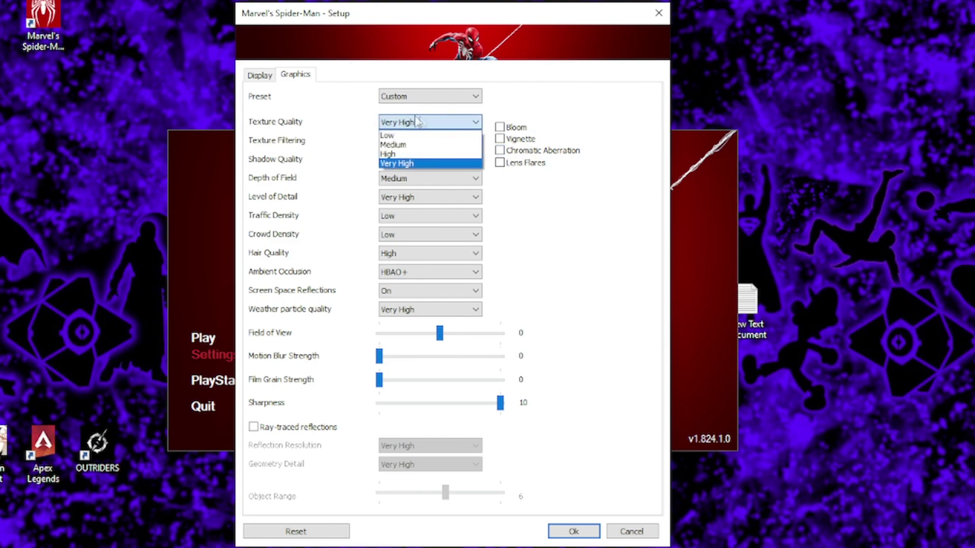
pyautogui.click(406, 146)
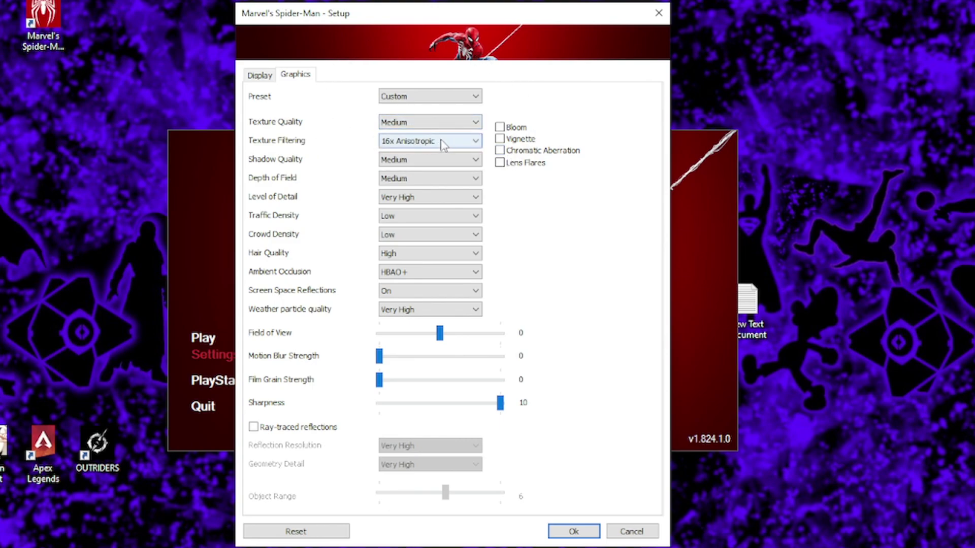
pyautogui.click(443, 145)
pyautogui.click(440, 180)
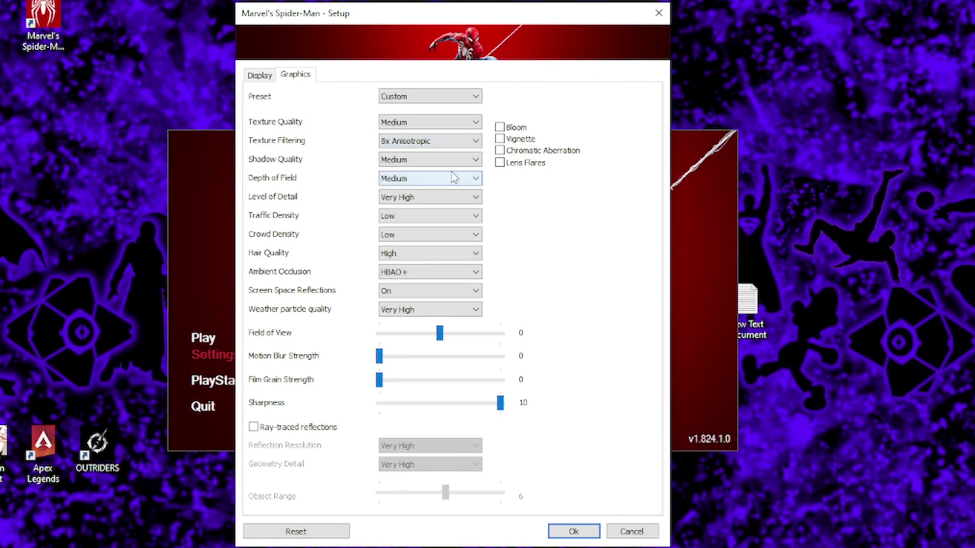
# Step: Set Shadows to Low, Depth of Field to Very Low and Level of Detail to Medium
pyautogui.click(429, 160)
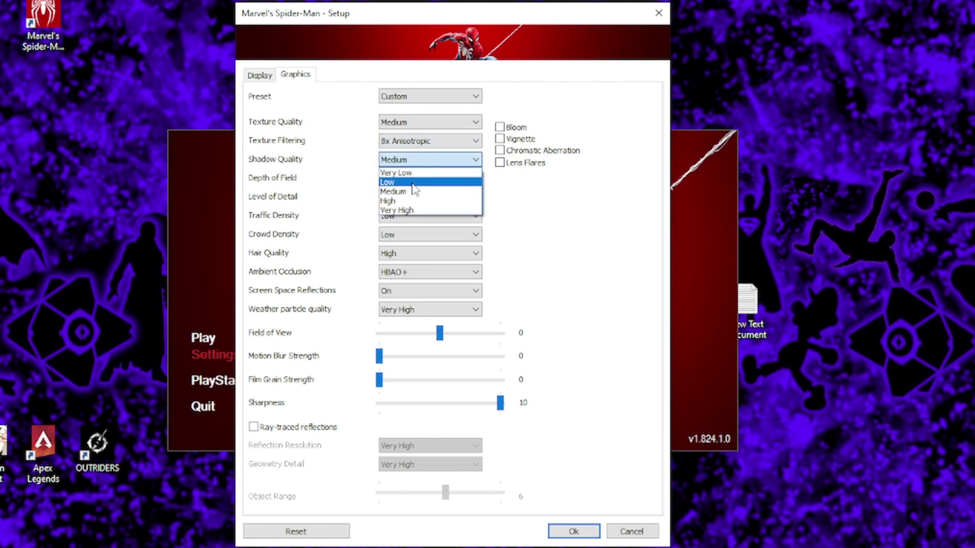
pyautogui.click(412, 183)
pyautogui.click(400, 162)
pyautogui.click(401, 172)
pyautogui.click(426, 161)
pyautogui.click(396, 182)
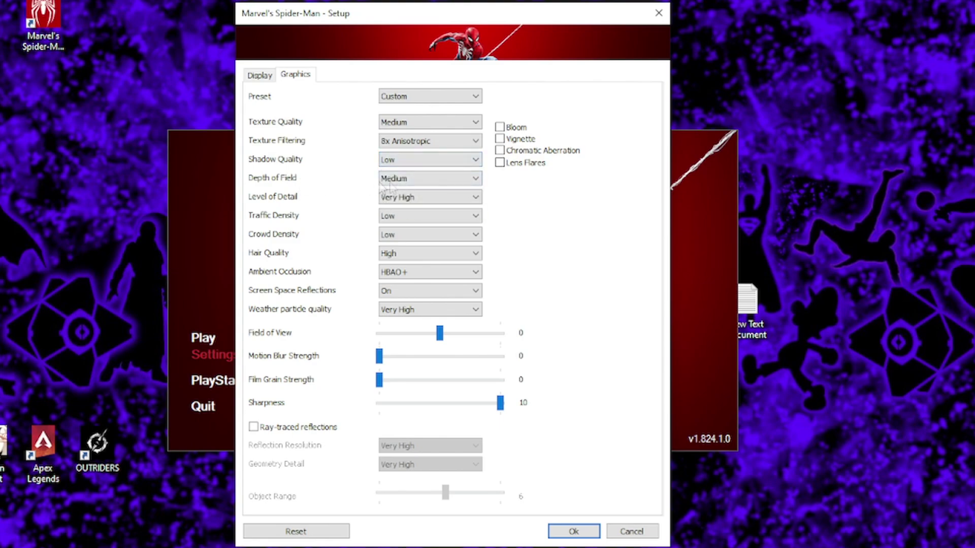
pyautogui.click(423, 180)
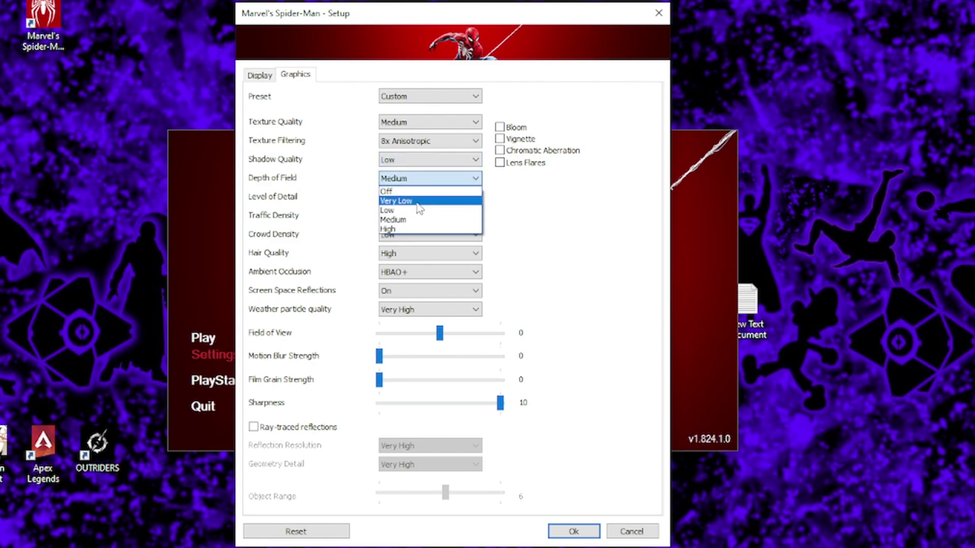
pyautogui.click(417, 202)
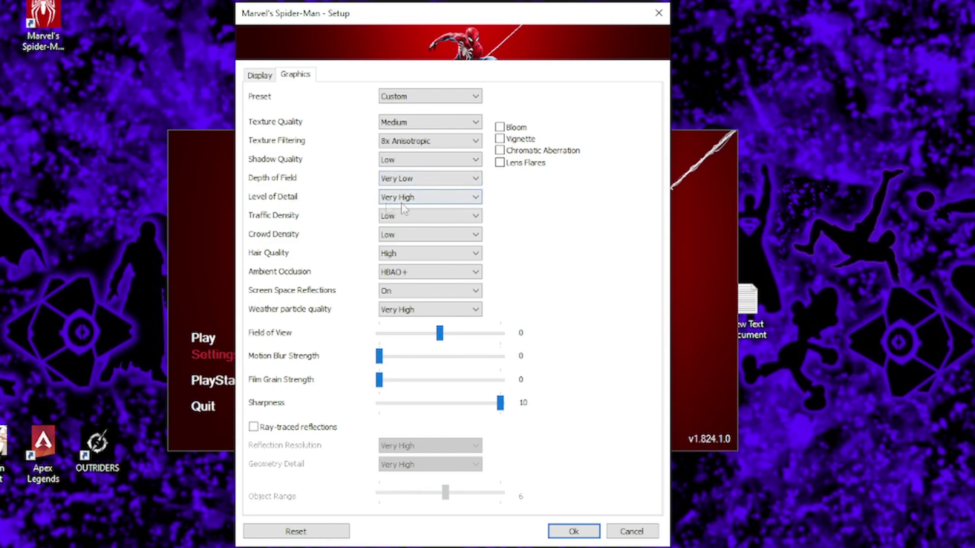
pyautogui.click(444, 198)
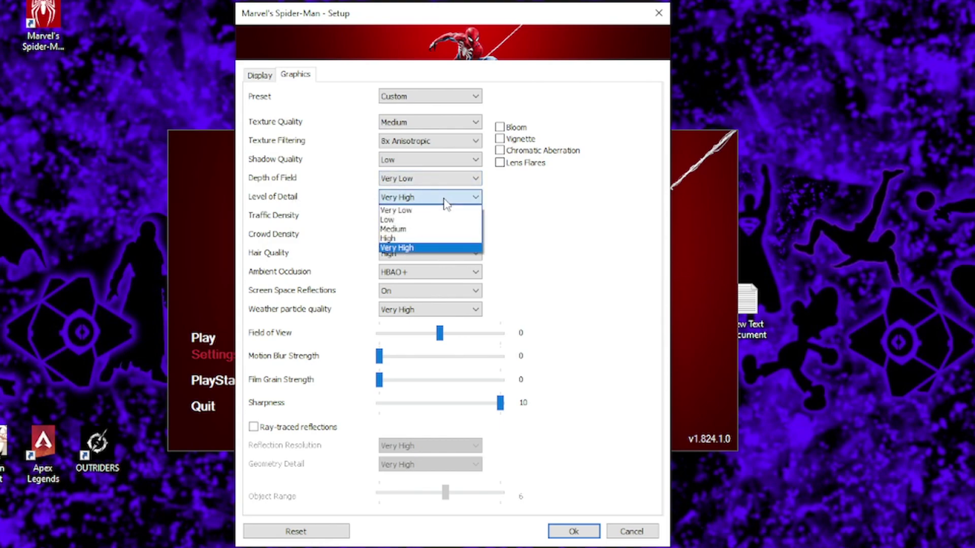
pyautogui.click(423, 230)
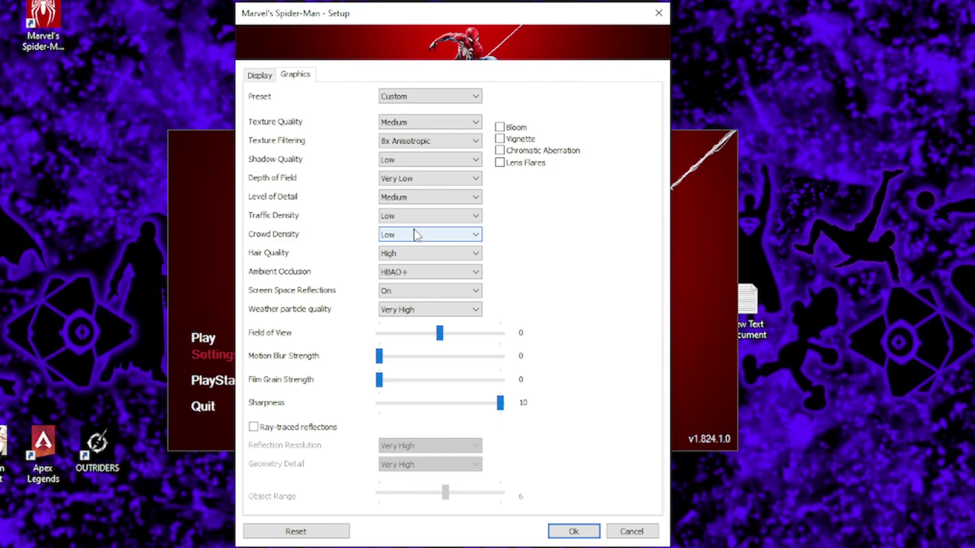
# Step: Set Hair Quality to Very Low, Ambient Occlusion to SSAO and Weather particles to Low
pyautogui.click(449, 254)
pyautogui.click(449, 254)
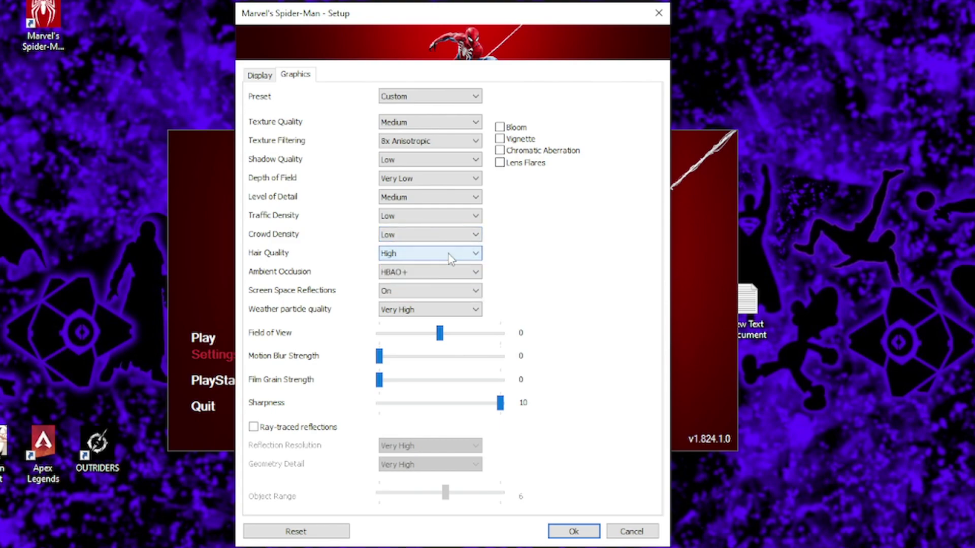
pyautogui.click(419, 254)
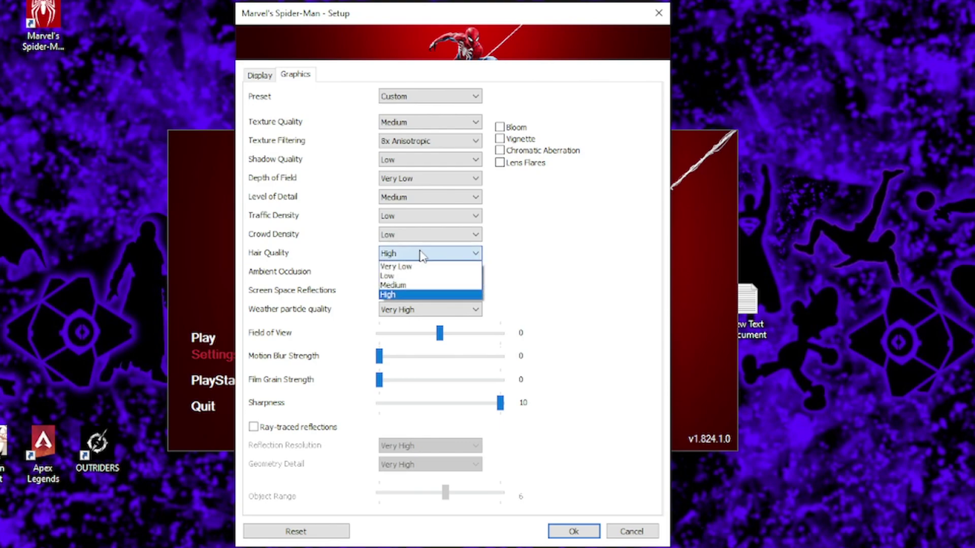
pyautogui.click(406, 266)
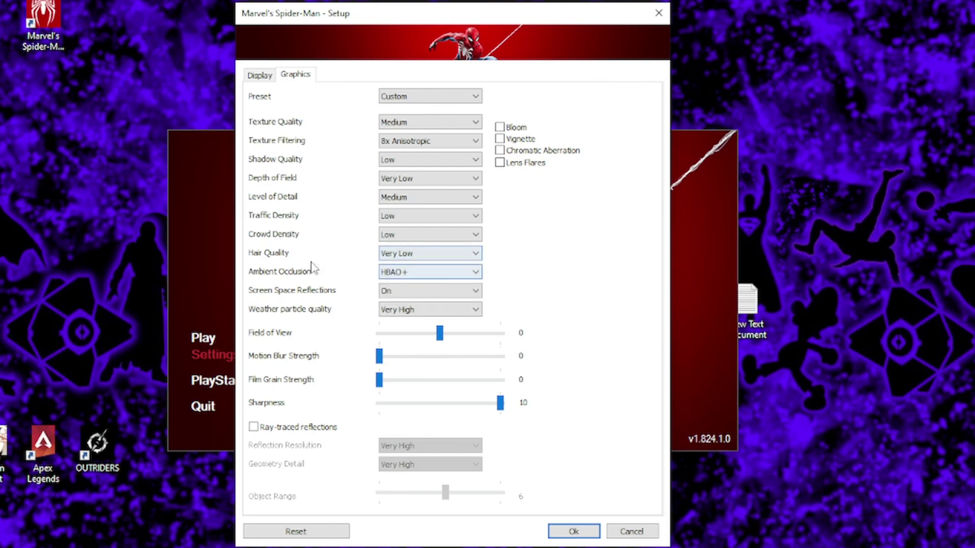
pyautogui.click(412, 274)
pyautogui.click(404, 285)
pyautogui.click(410, 272)
pyautogui.click(408, 294)
pyautogui.click(388, 290)
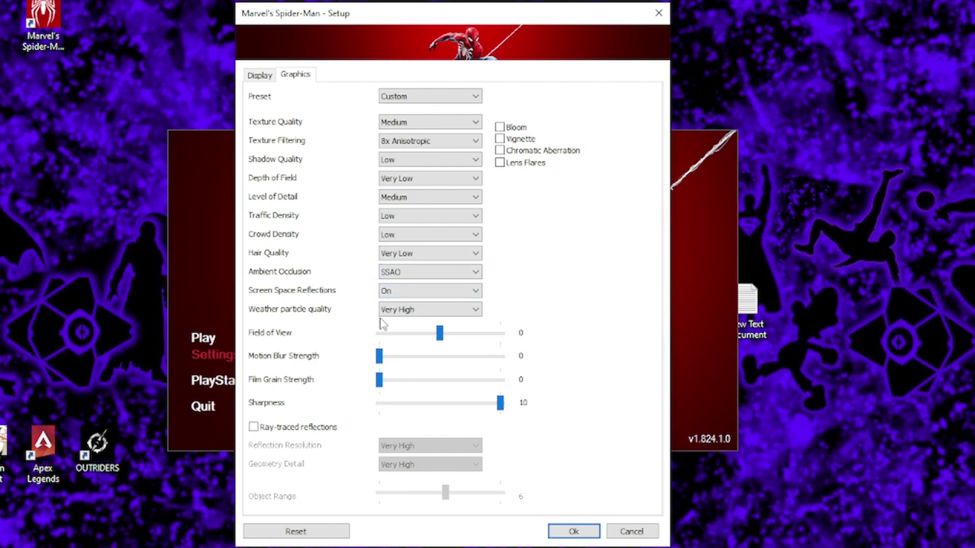
pyautogui.click(395, 311)
pyautogui.click(391, 323)
# Step: Check and uncheck Ray-traced reflections, leaving them off
pyautogui.click(255, 427)
pyautogui.click(257, 428)
pyautogui.click(284, 429)
pyautogui.click(280, 429)
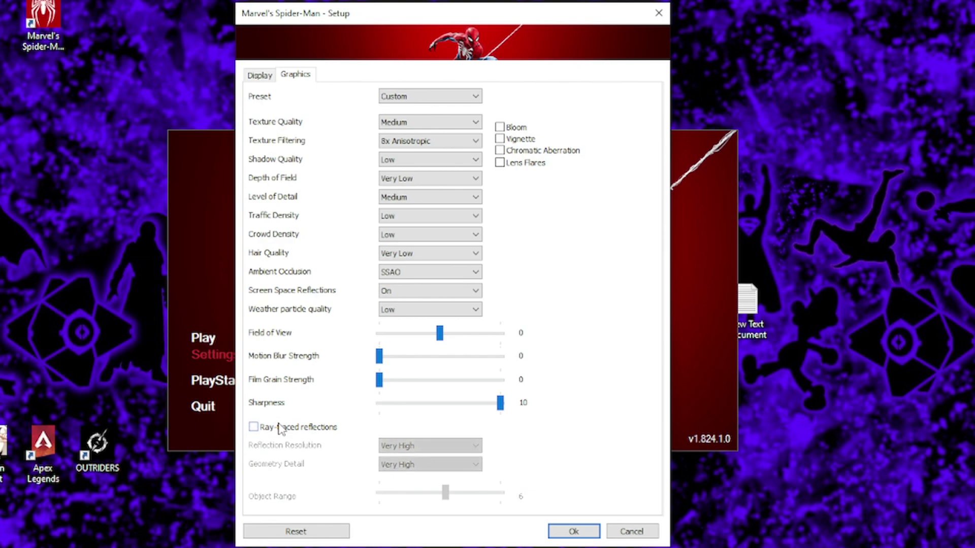